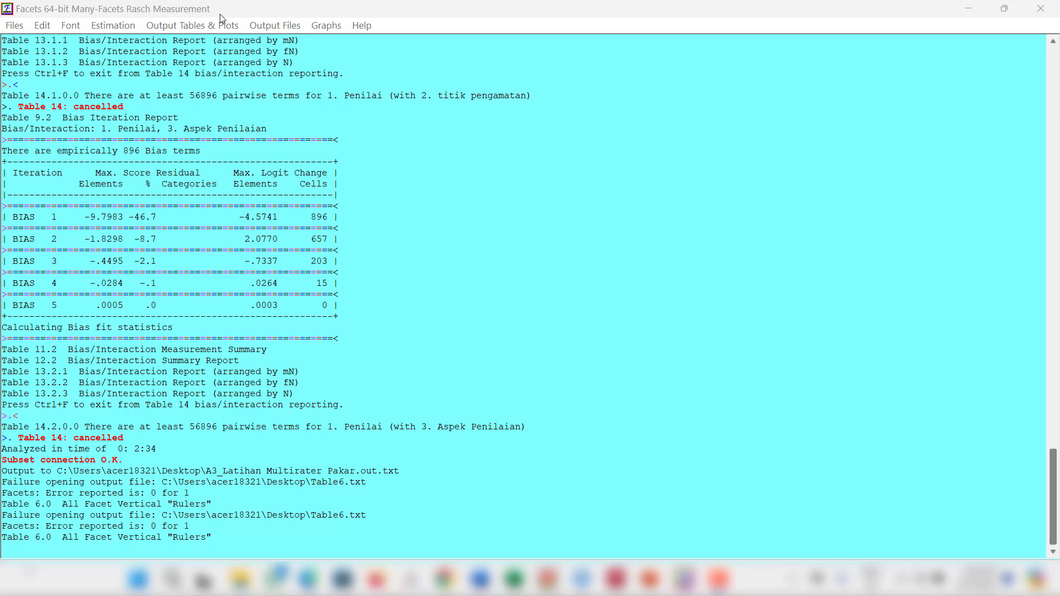
Step: Export the Table 6 vertical rulers to a permanent text output file named Table6 on the Desktop
left_click(182, 26)
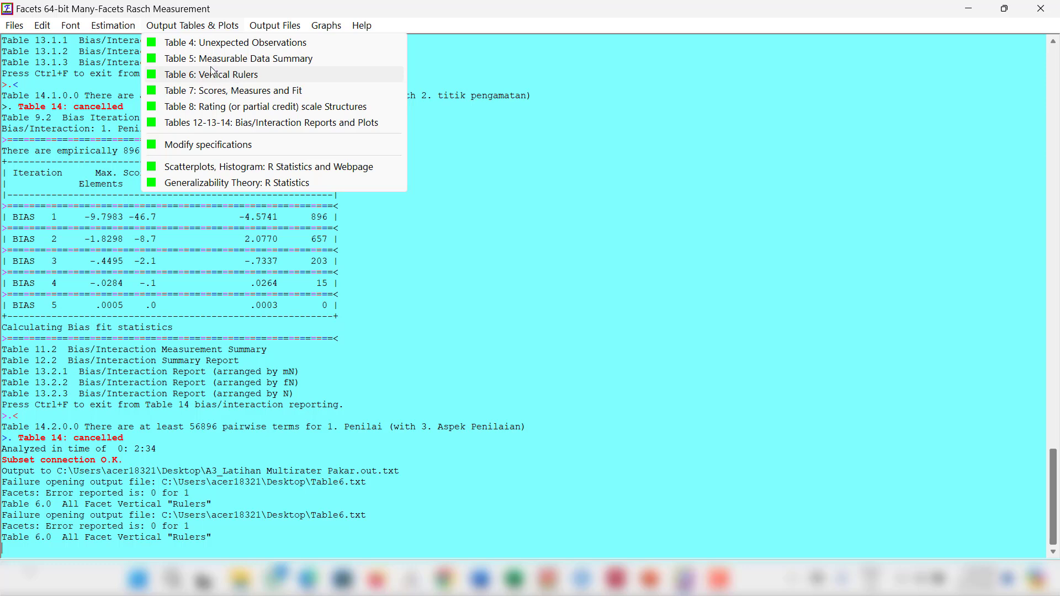
left_click(242, 77)
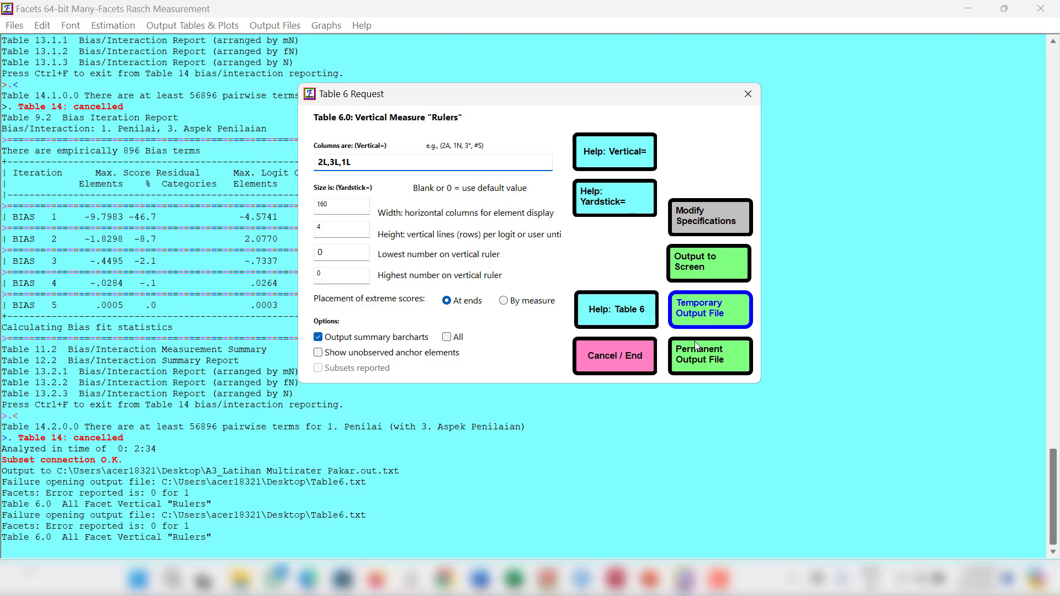
left_click(696, 357)
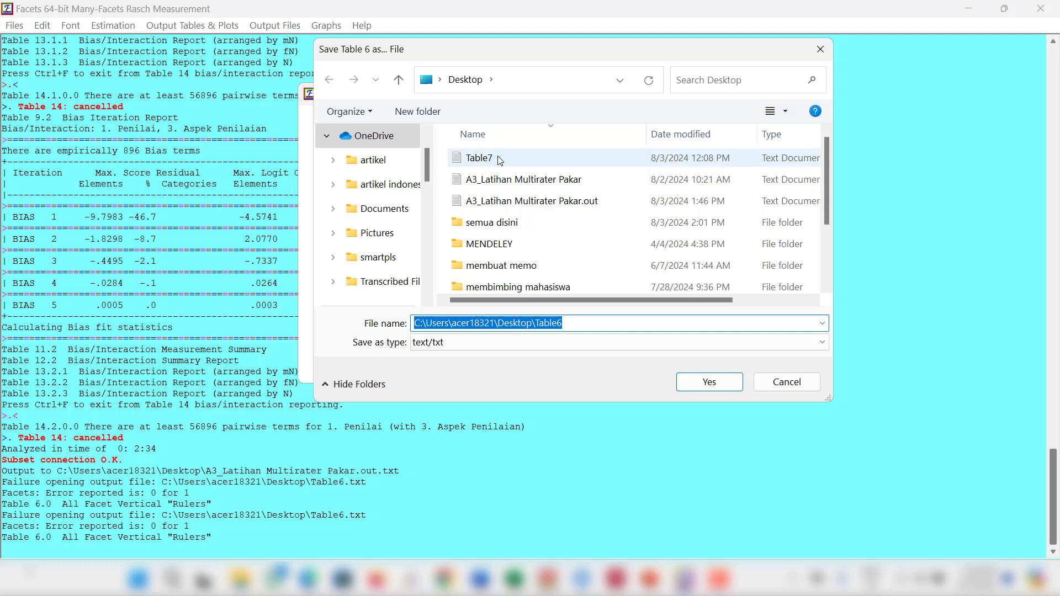
left_click(709, 380)
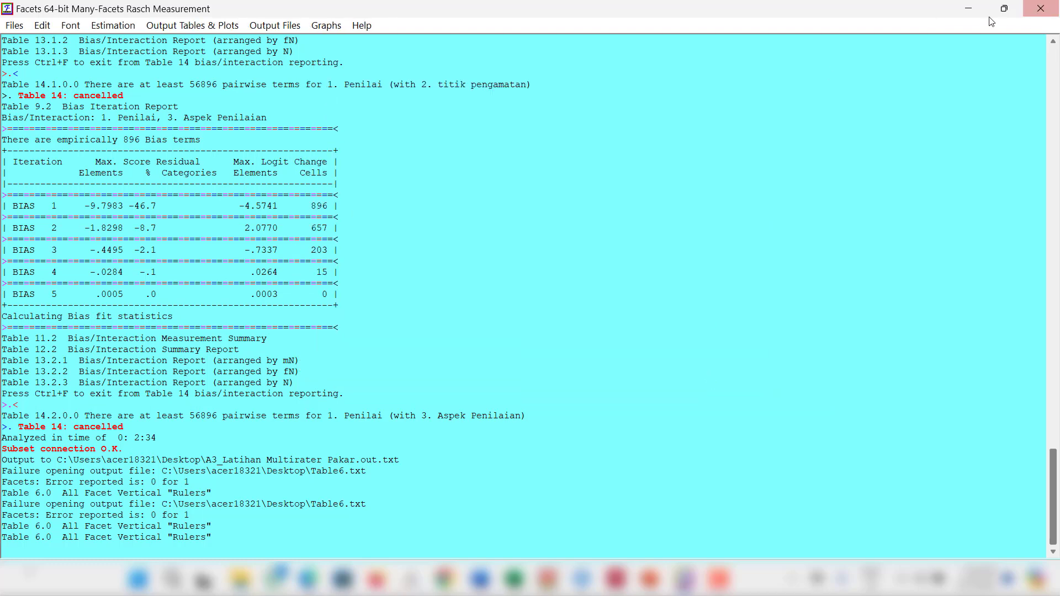
Step: Minimize the open windows, move the Table6 file to an empty area of the desktop and open it
left_click(969, 12)
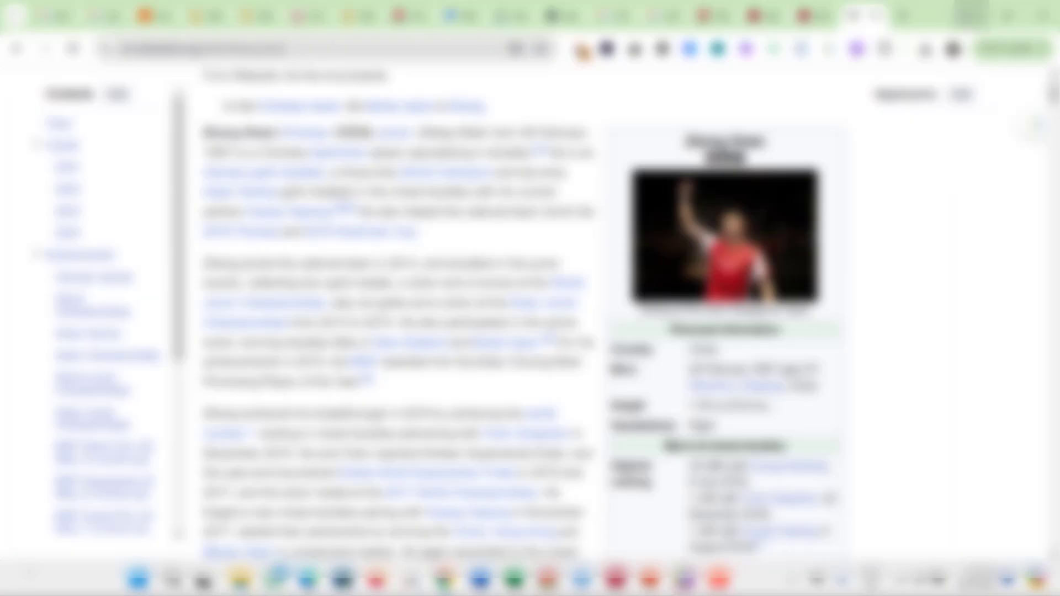
left_click(970, 9)
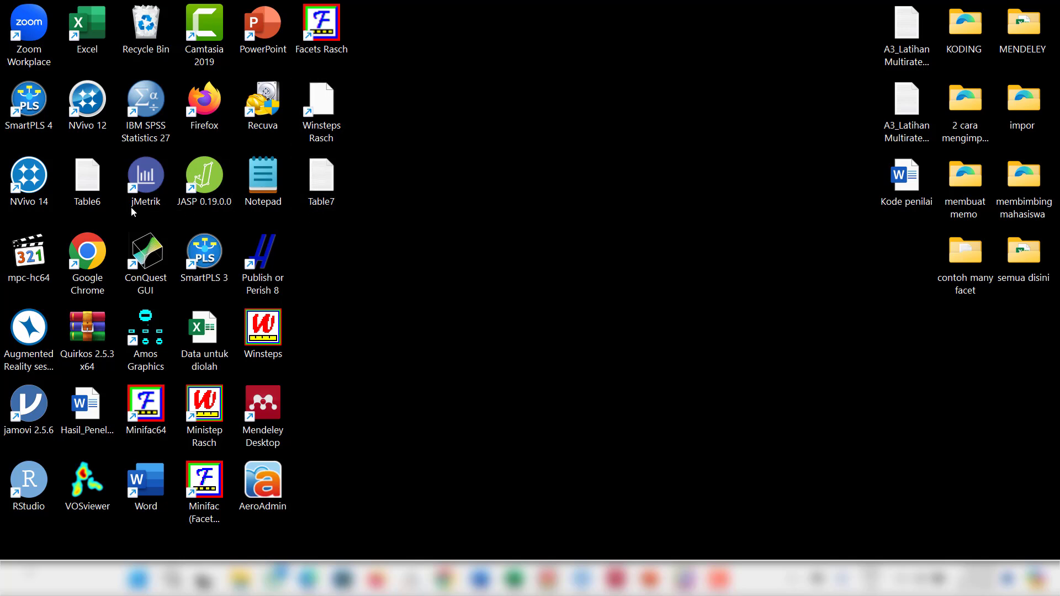
left_click_drag(89, 176, 438, 252)
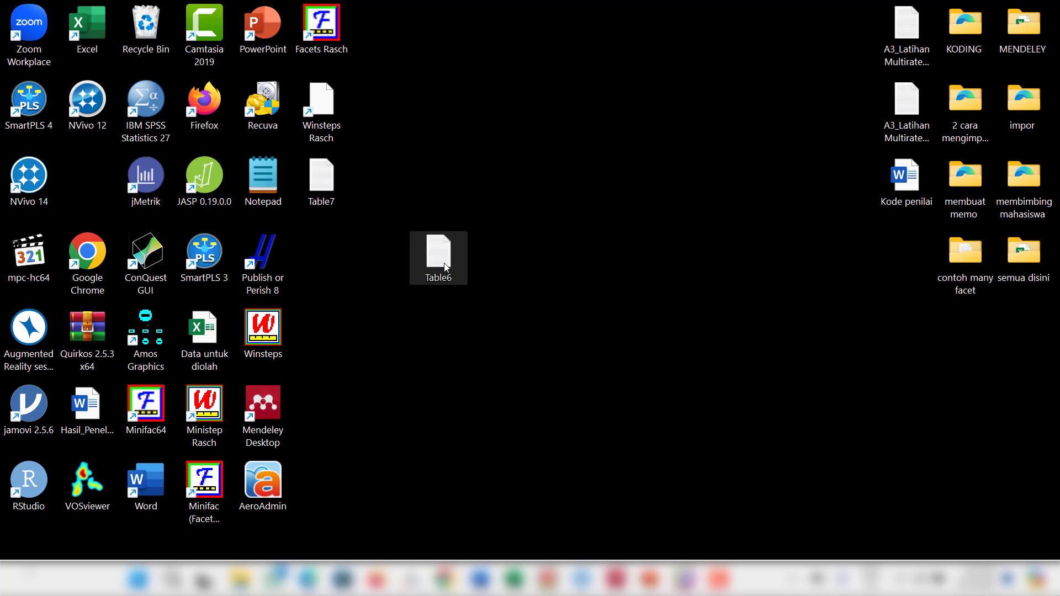
double_click(445, 260)
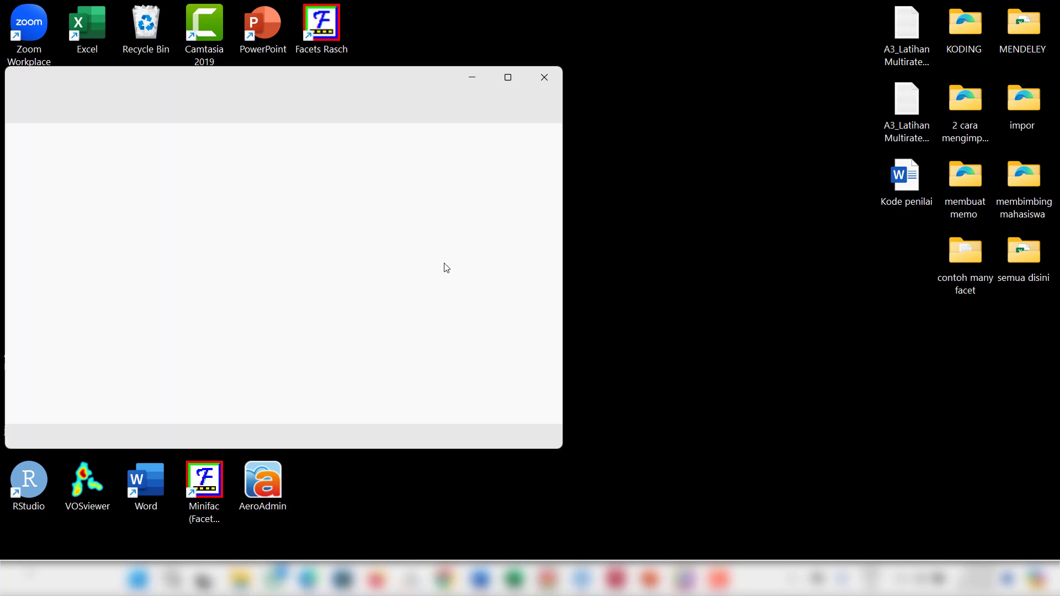
Step: Maximize the Table6 text file, examine the vertical rulers layout, and close it
left_click(508, 78)
scroll(625, 259, "down", 8)
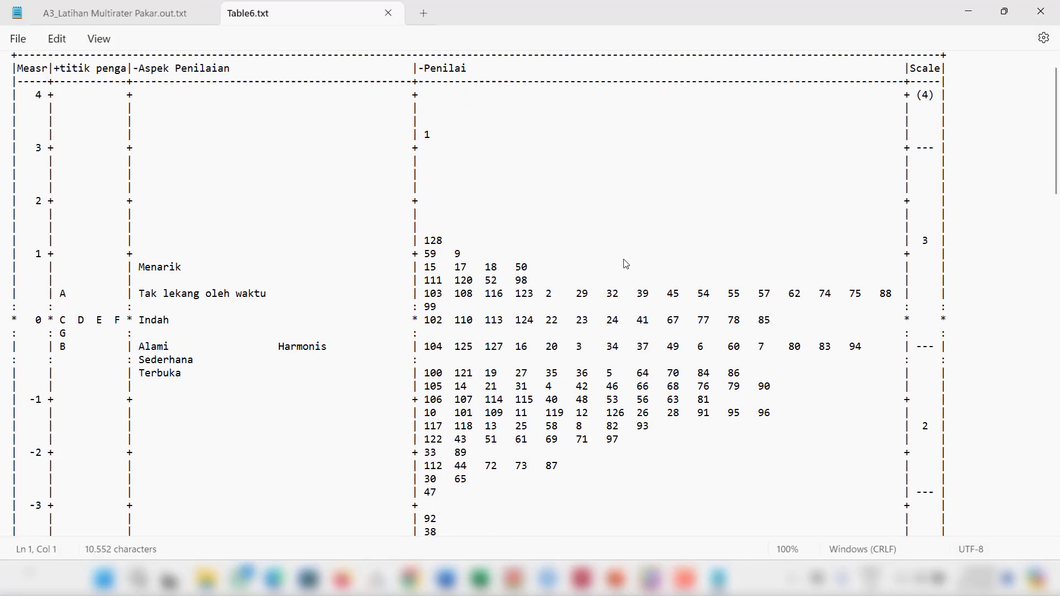
scroll(626, 264, "up", 7)
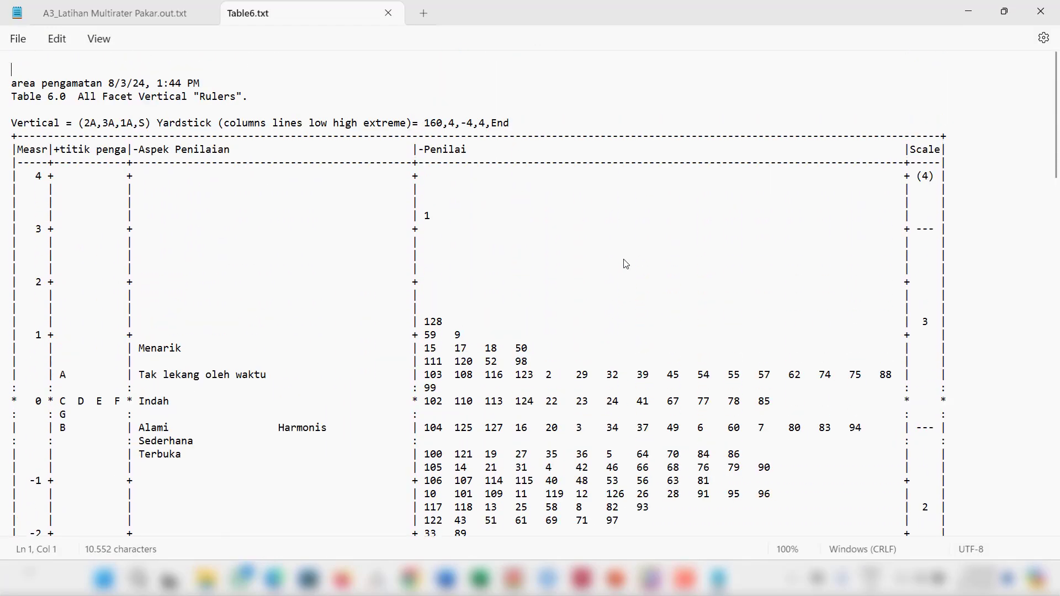
scroll(626, 264, "up", 1)
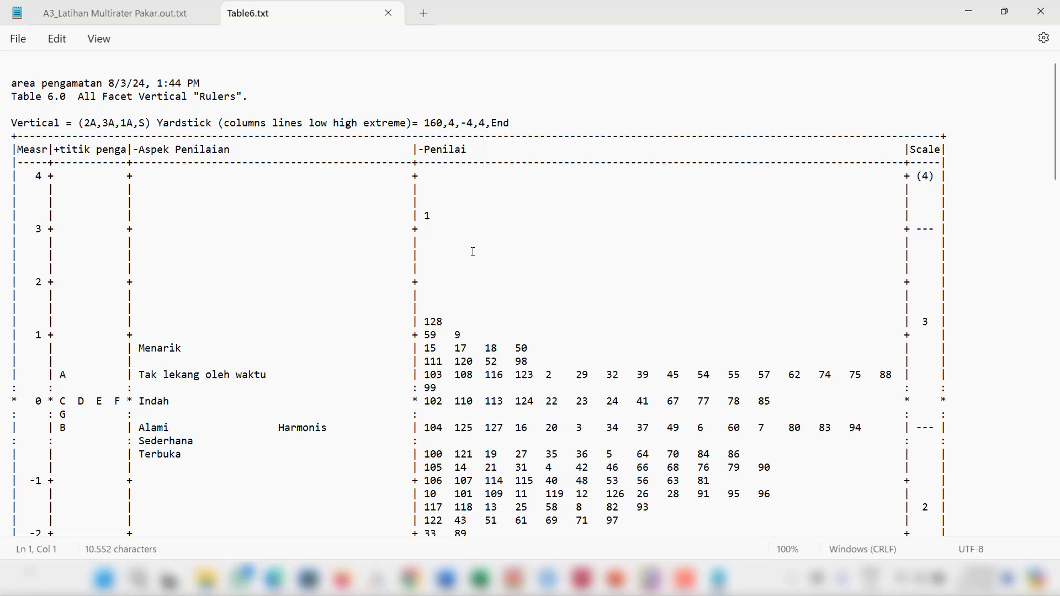
left_click(1041, 11)
Step: Switch back to Facets and make Word the text editor in the initial settings
left_click(685, 580)
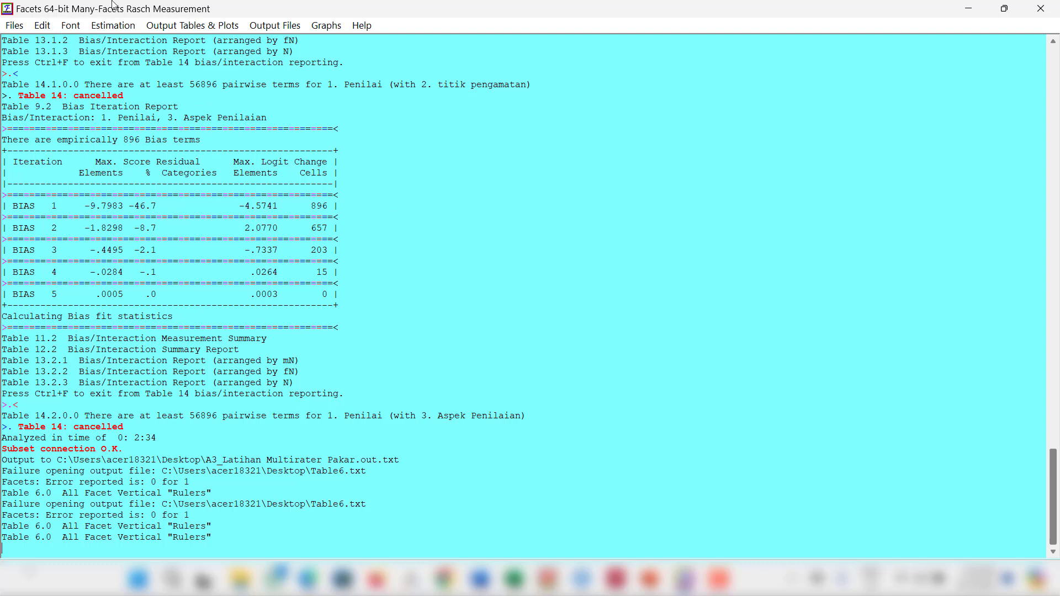
left_click(42, 26)
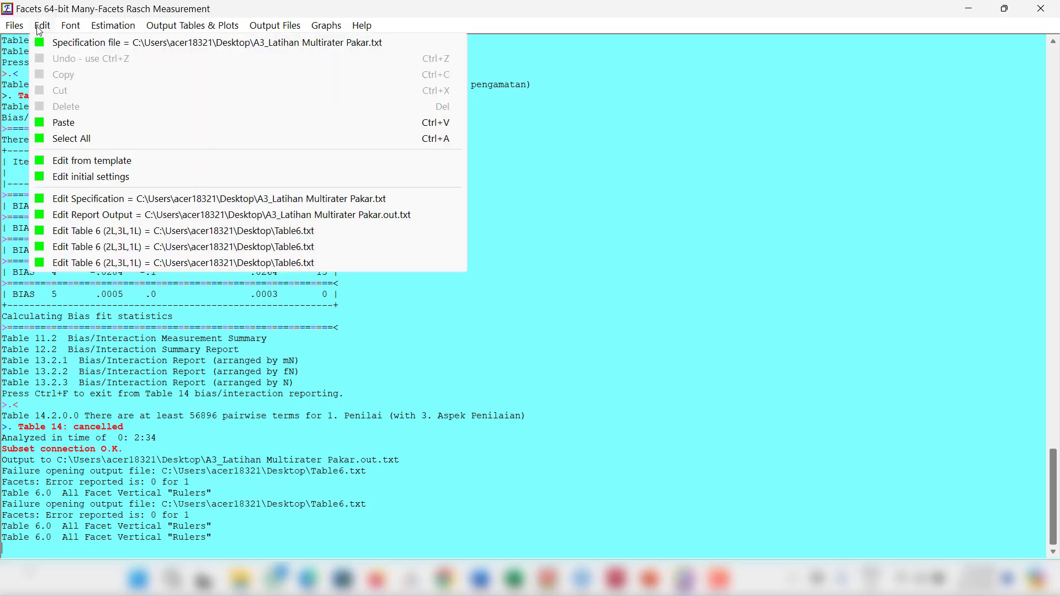
left_click(126, 177)
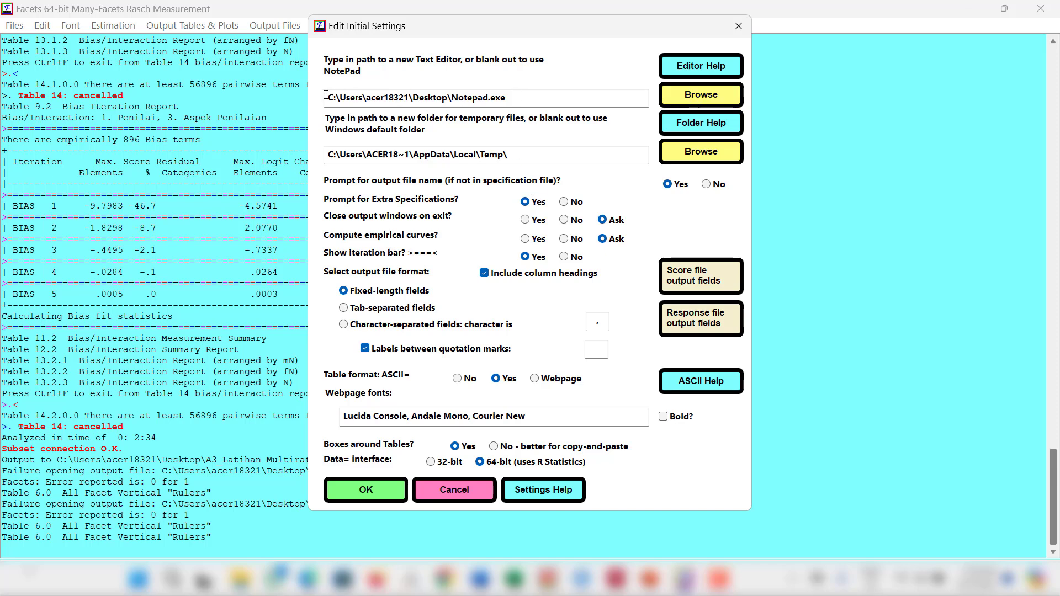
left_click_drag(326, 96, 517, 103)
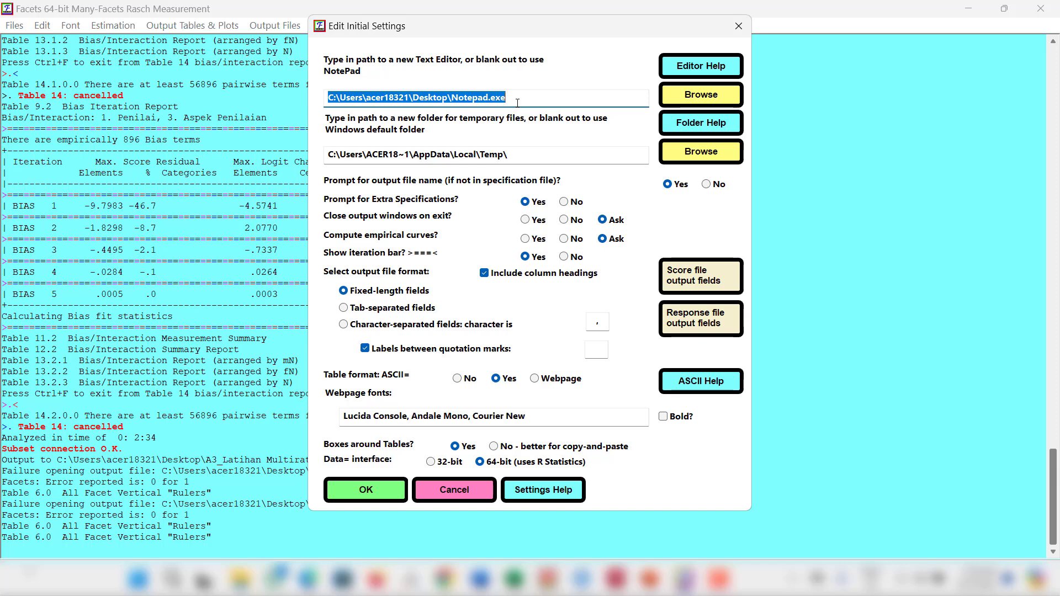
left_click(517, 103)
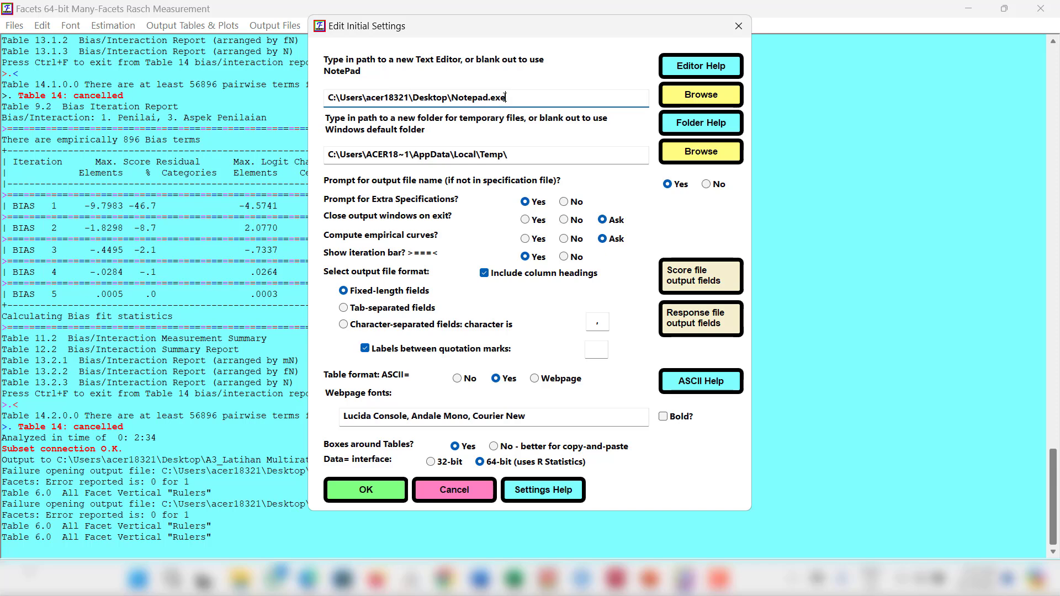
left_click(698, 96)
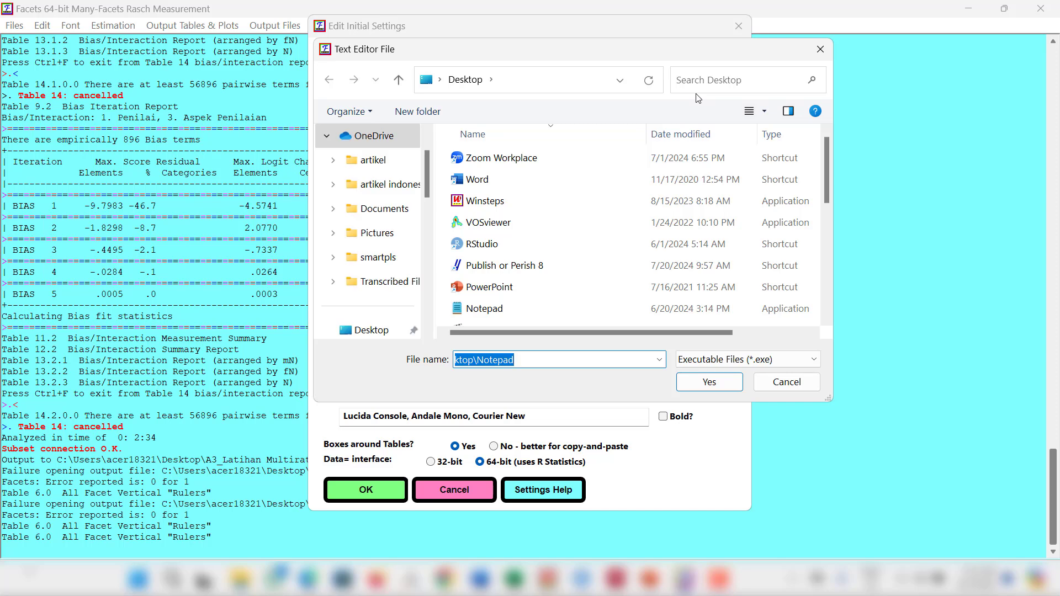
left_click(480, 179)
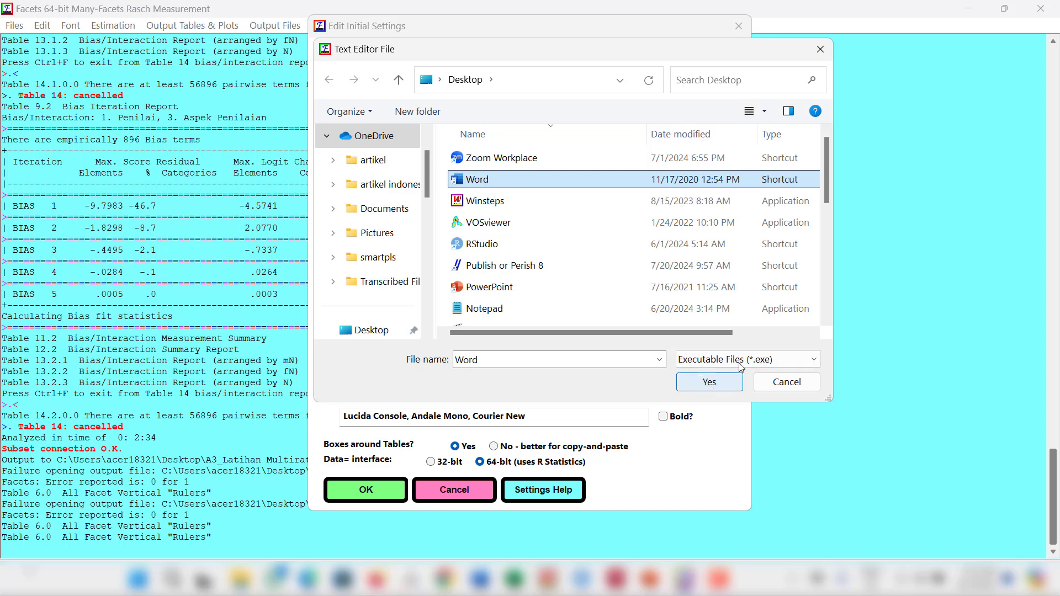
left_click(719, 381)
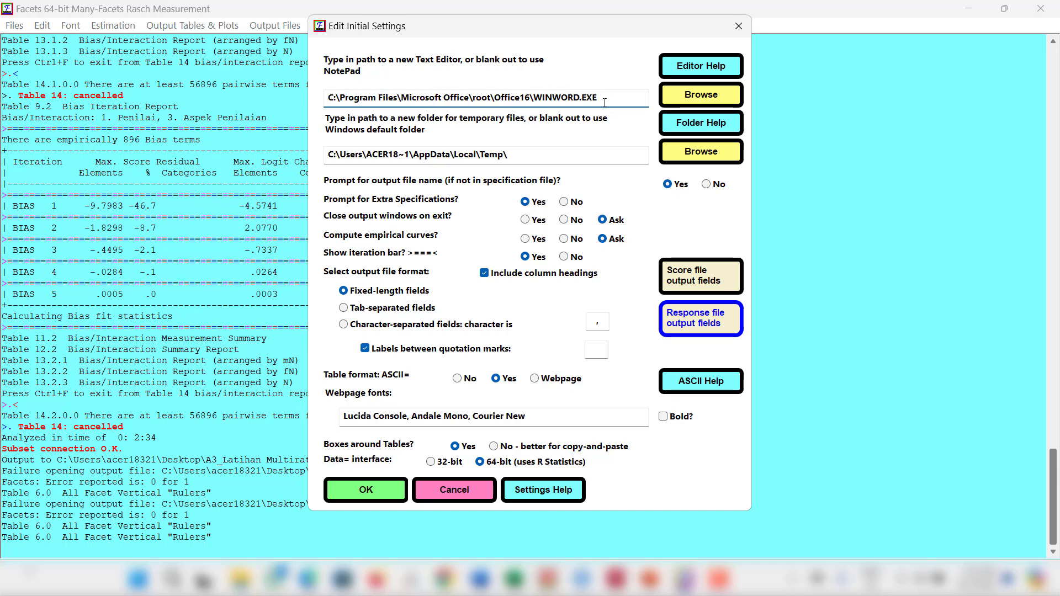
left_click(364, 497)
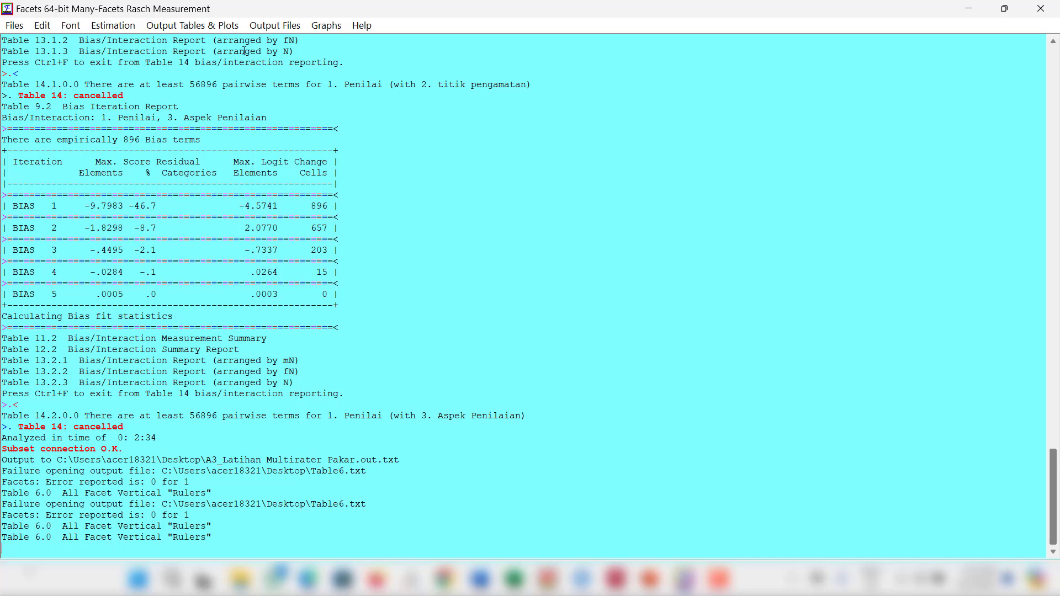
Step: Export the Table 6 vertical rulers again to the permanent file Table6 on the Desktop and look through the output in Word
left_click(191, 26)
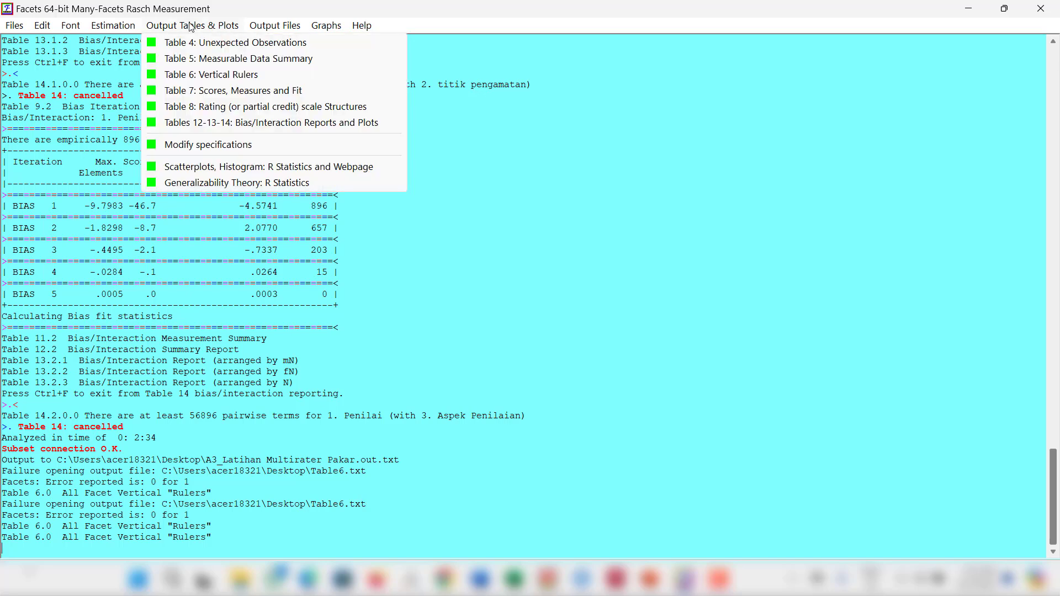
left_click(239, 75)
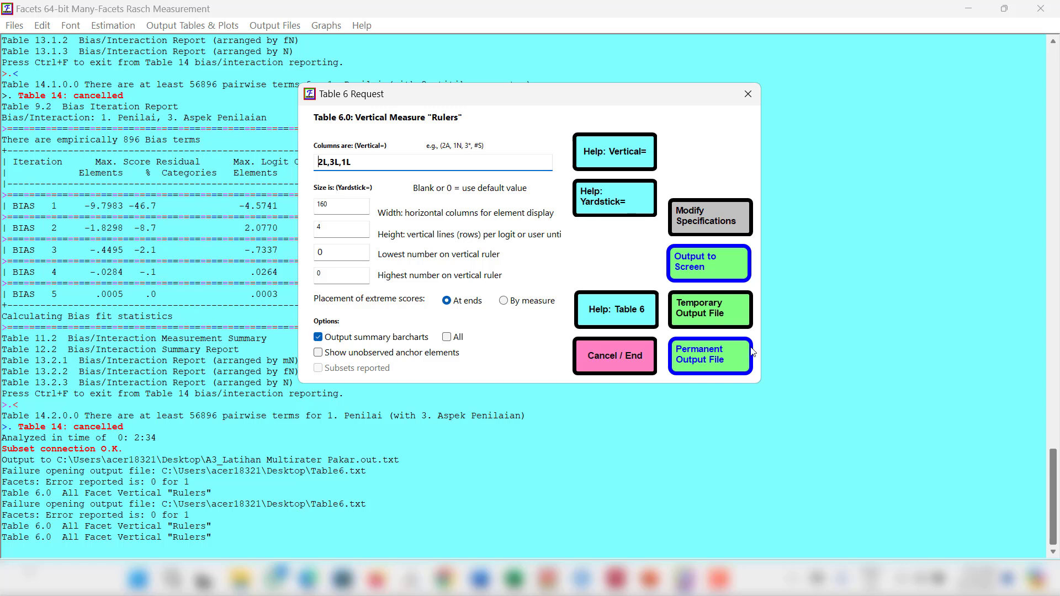
left_click(721, 358)
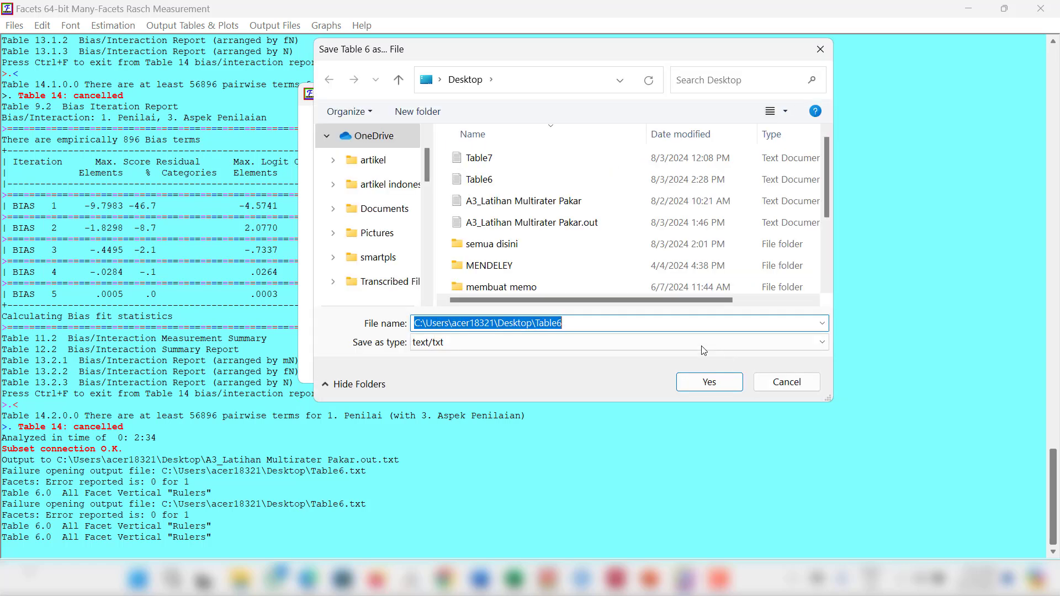
left_click(698, 387)
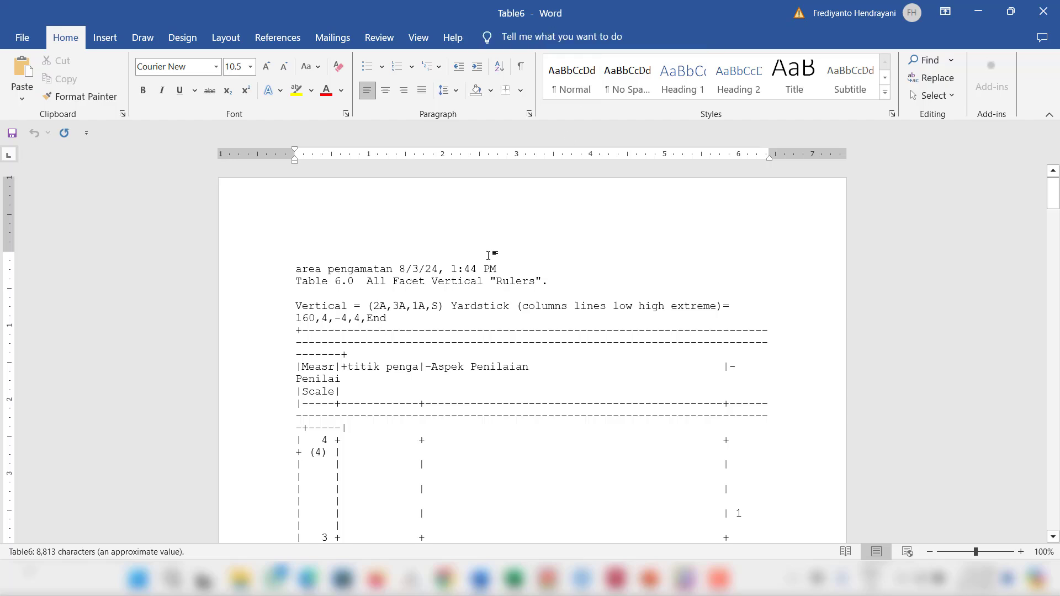
scroll(486, 316, "down", 15)
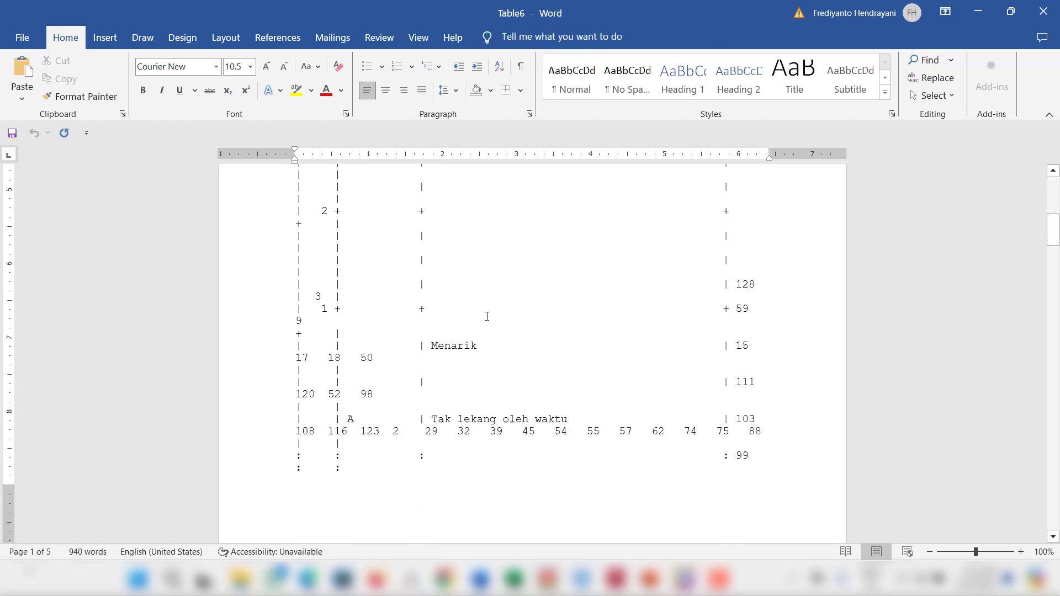
scroll(487, 316, "down", 15)
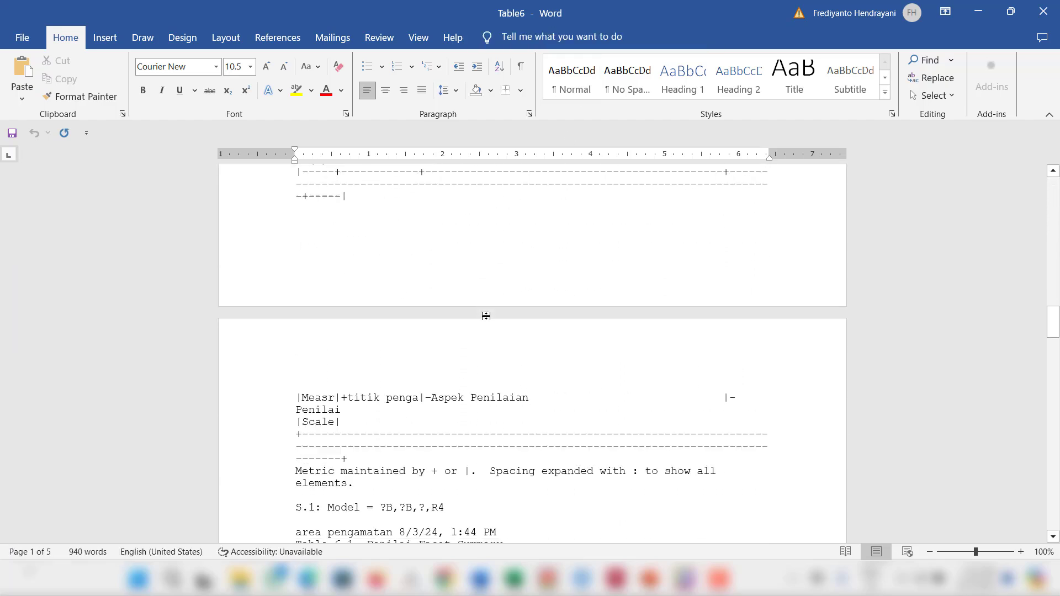
scroll(487, 315, "up", 7)
scroll(487, 315, "up", 20)
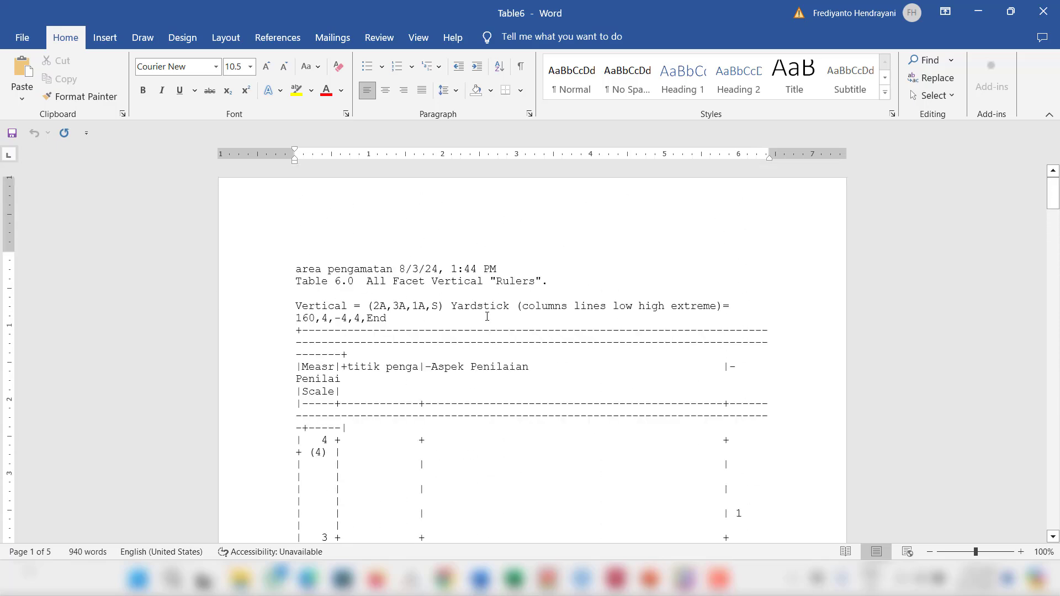
Step: Select the entire Table6 document and set its font size to 9, checking the layout
left_click(298, 256)
key("ctrl+a")
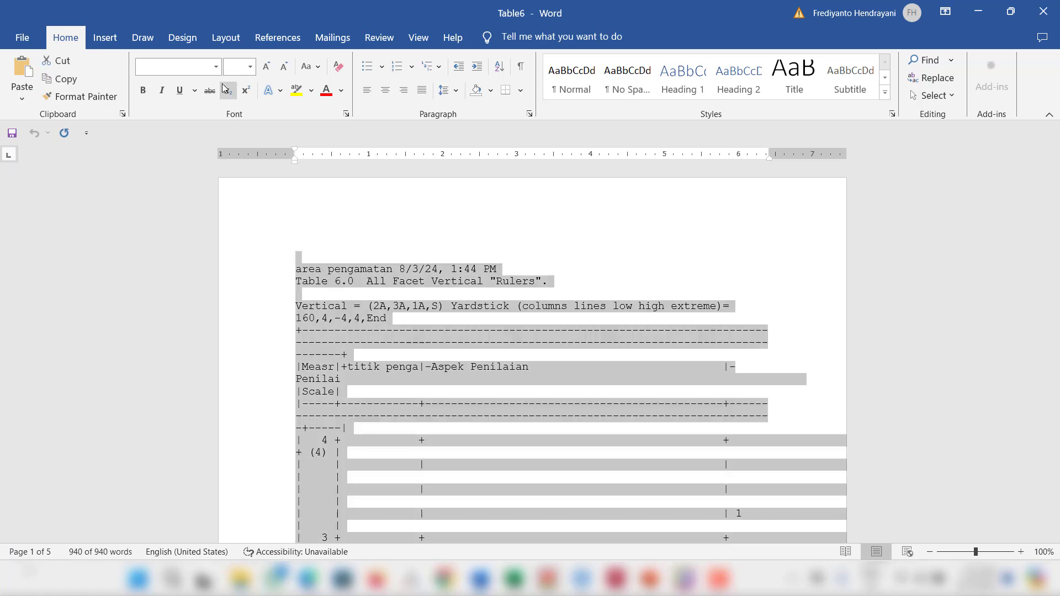
left_click(215, 67)
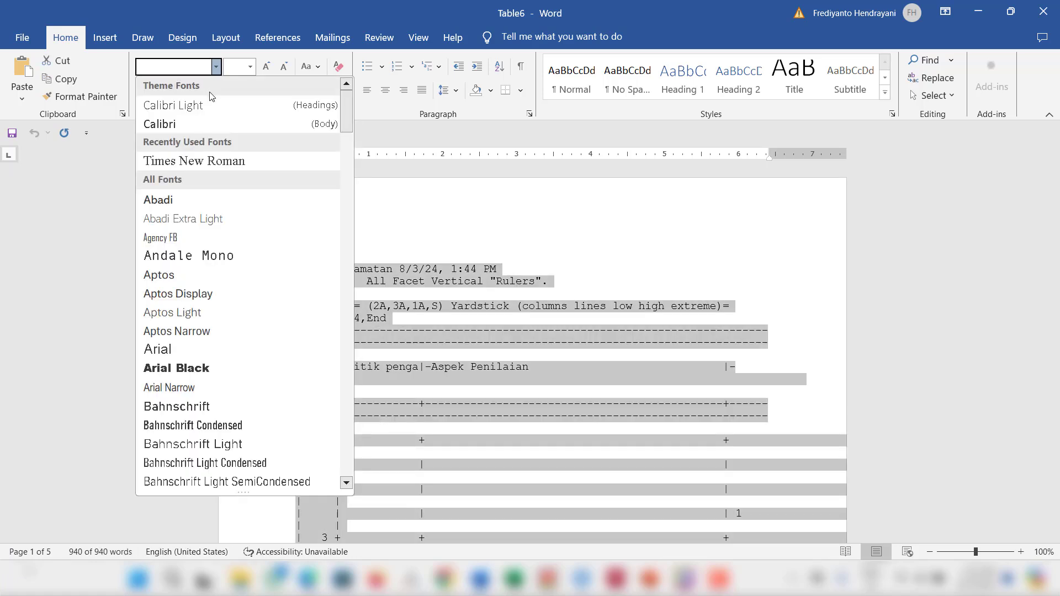
left_click(393, 11)
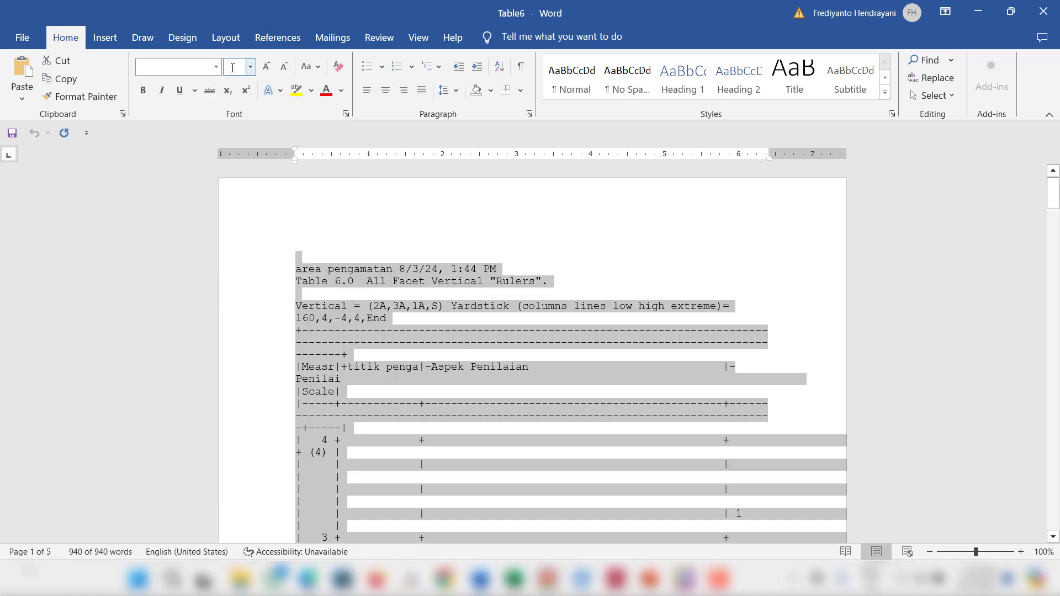
left_click(251, 70)
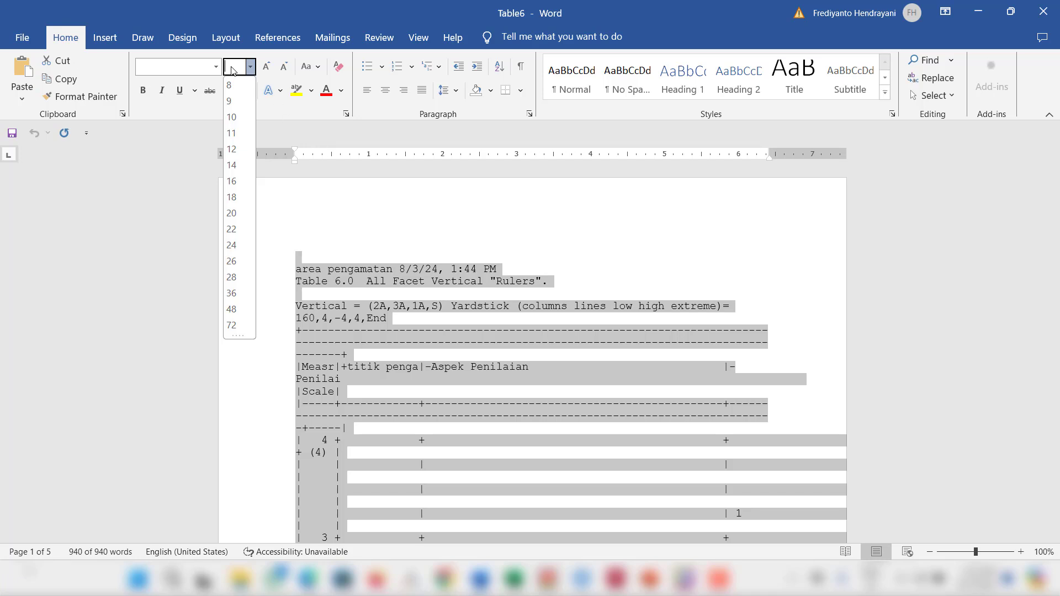
left_click(231, 101)
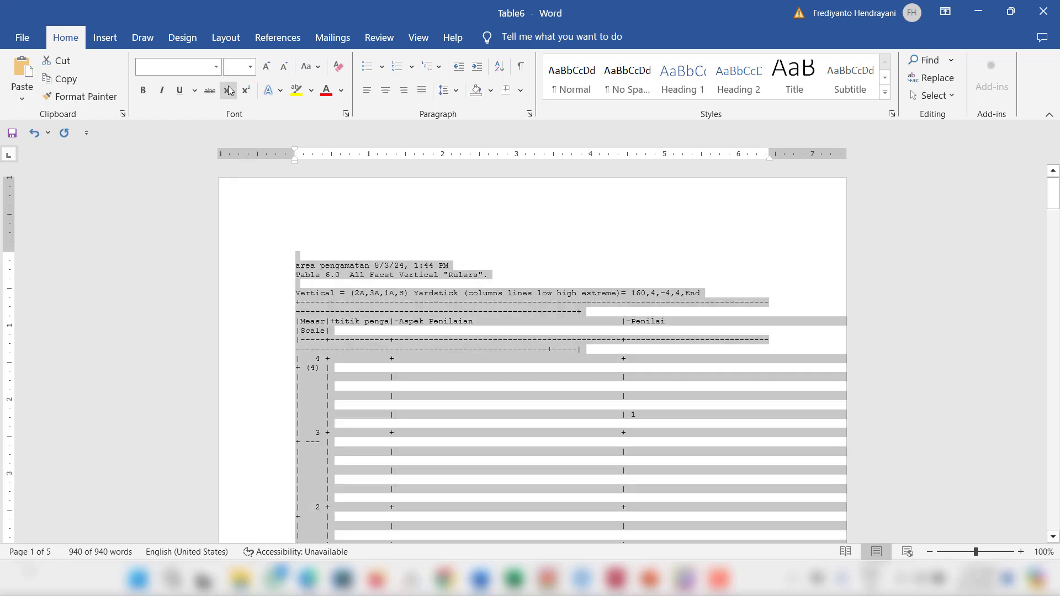
scroll(472, 281, "down", 5)
scroll(471, 283, "up", 5)
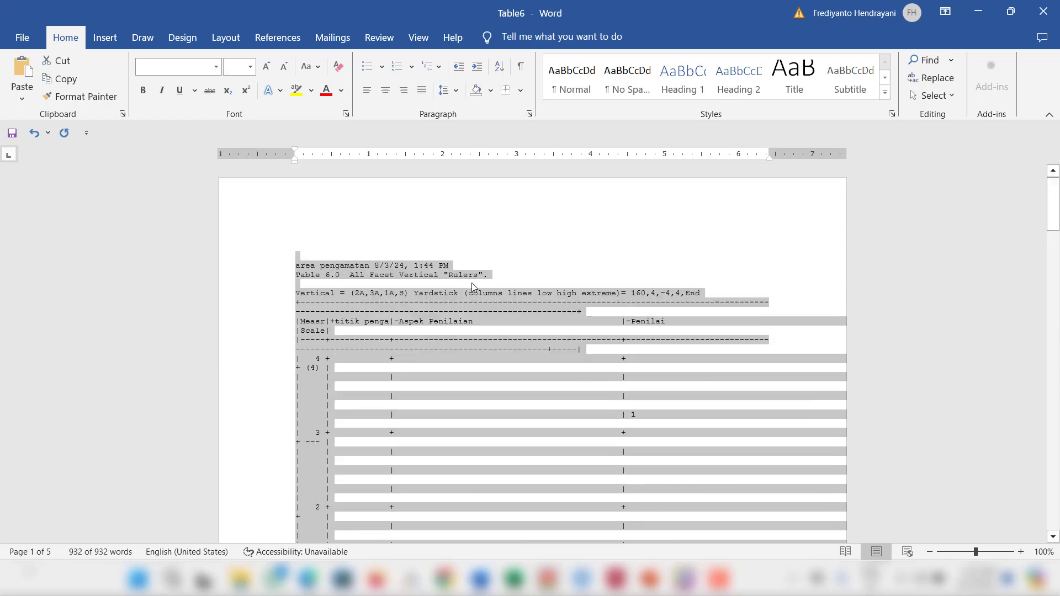
Step: Set the font size of the entire selected text to 7
left_click(232, 69)
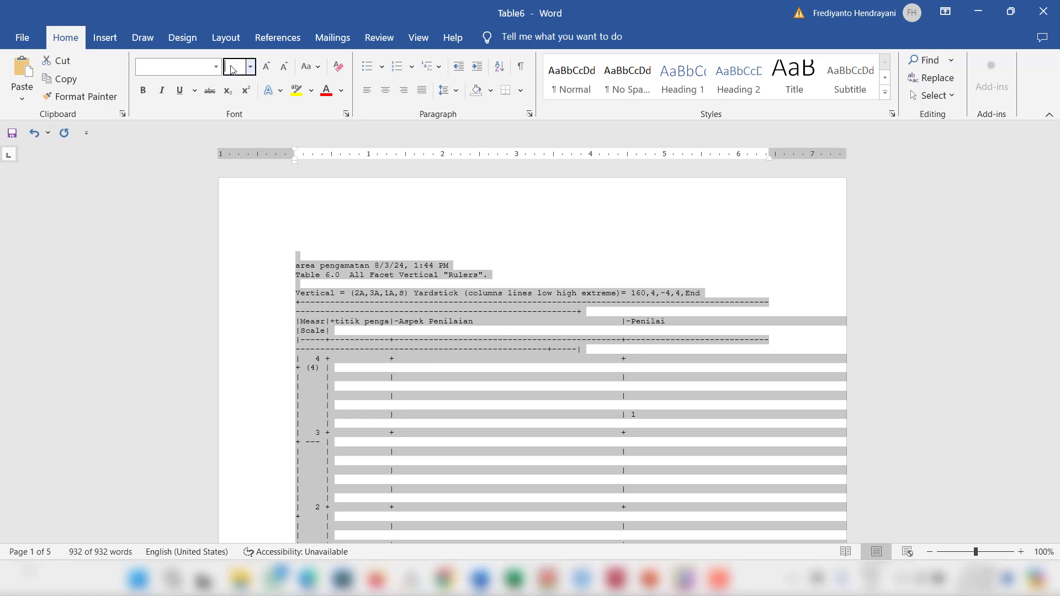
type("7")
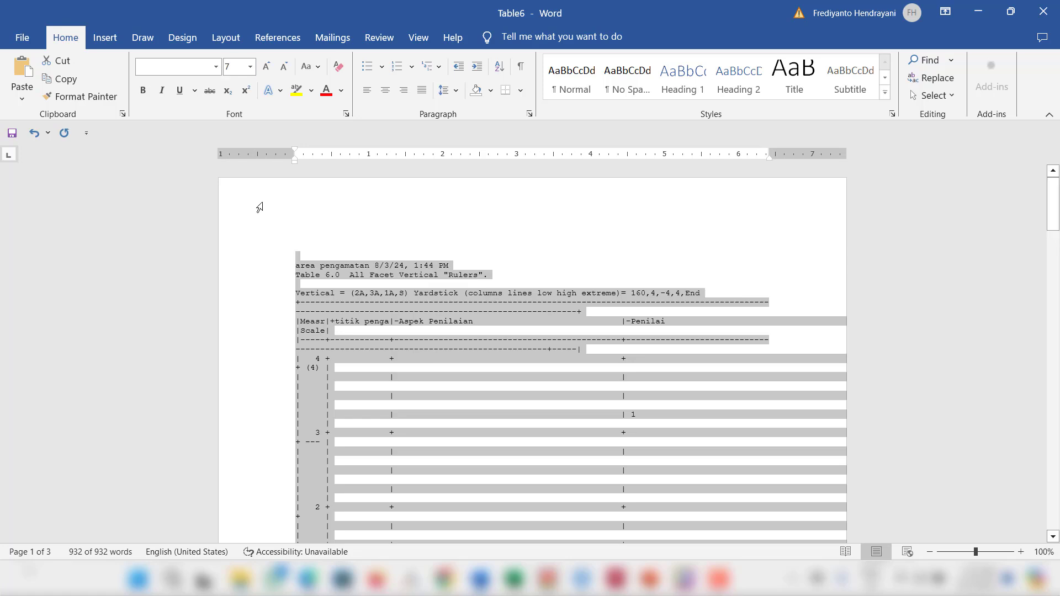
Step: Apply the 7-point font size to the whole Table6 text, deselect it and look over the table layout
key("Return")
left_click(260, 207)
scroll(433, 308, "down", 11)
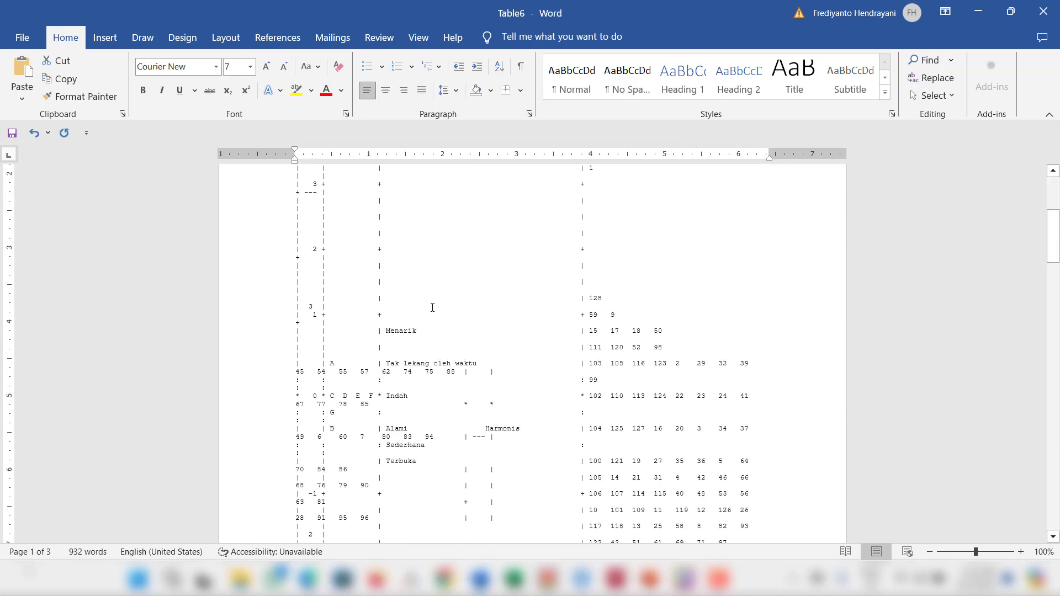
scroll(432, 308, "up", 11)
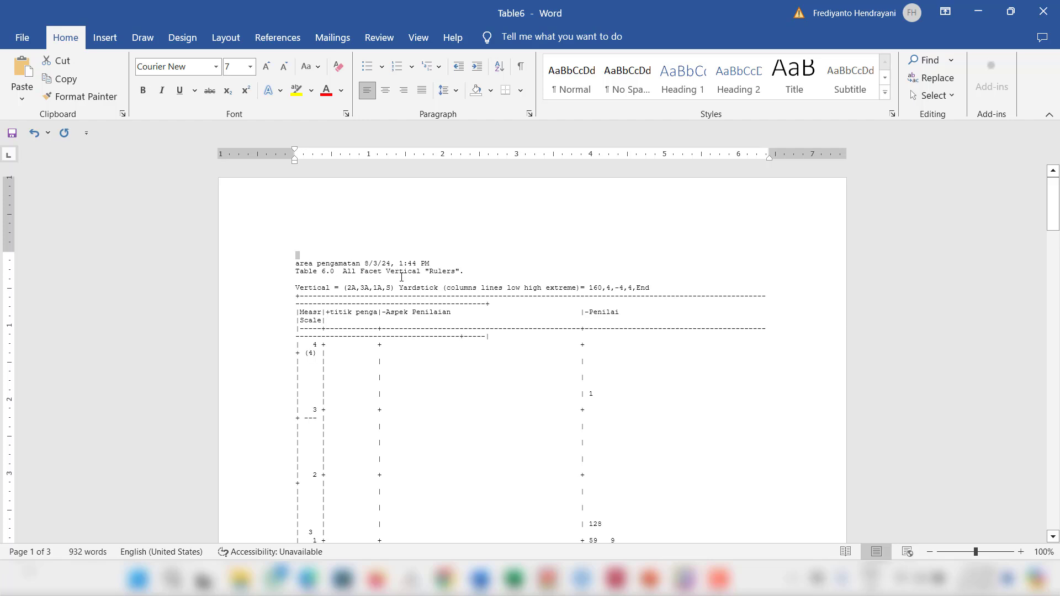
Step: Change the page orientation of Table6 to landscape and look over the vertical rulers table
left_click(225, 37)
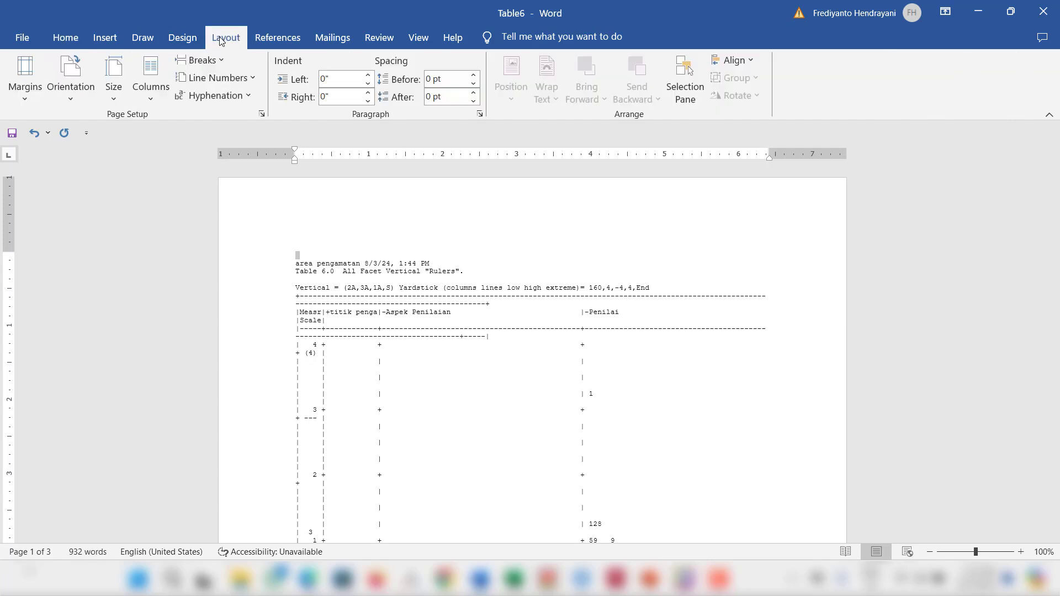
left_click(71, 98)
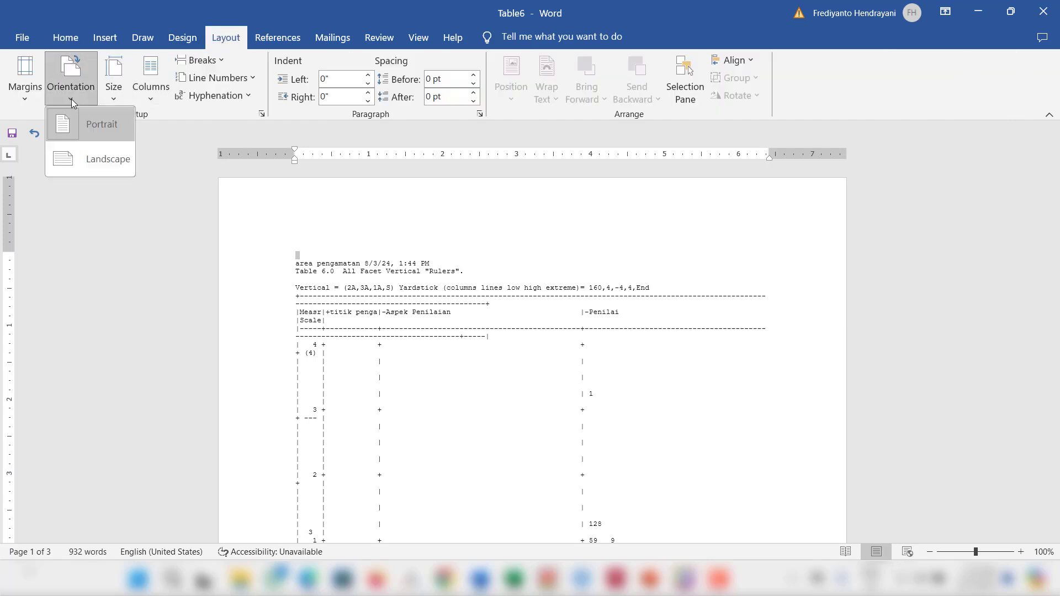
left_click(97, 164)
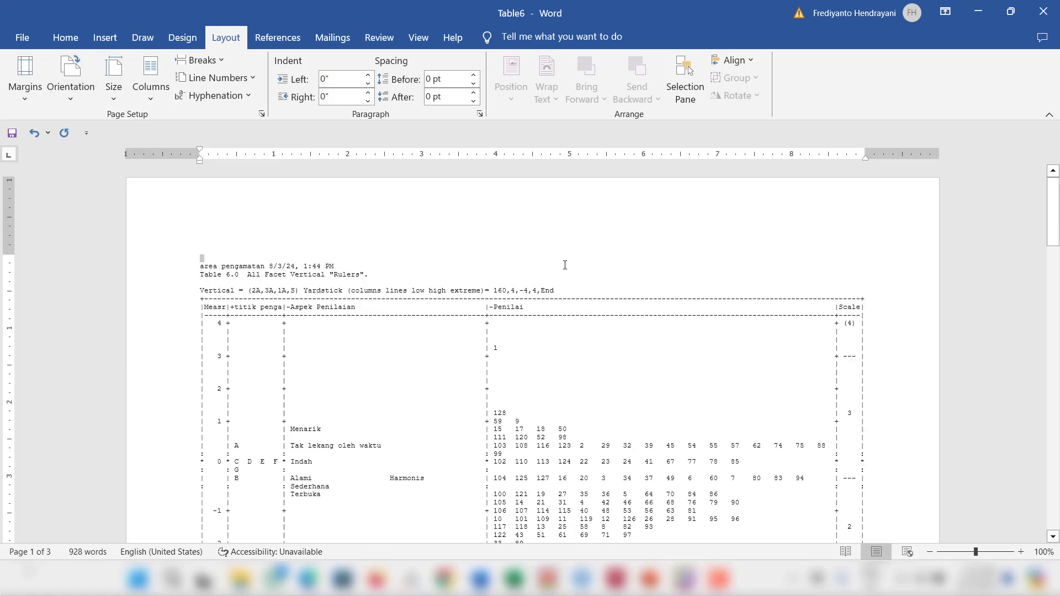
scroll(532, 330, "down", 5)
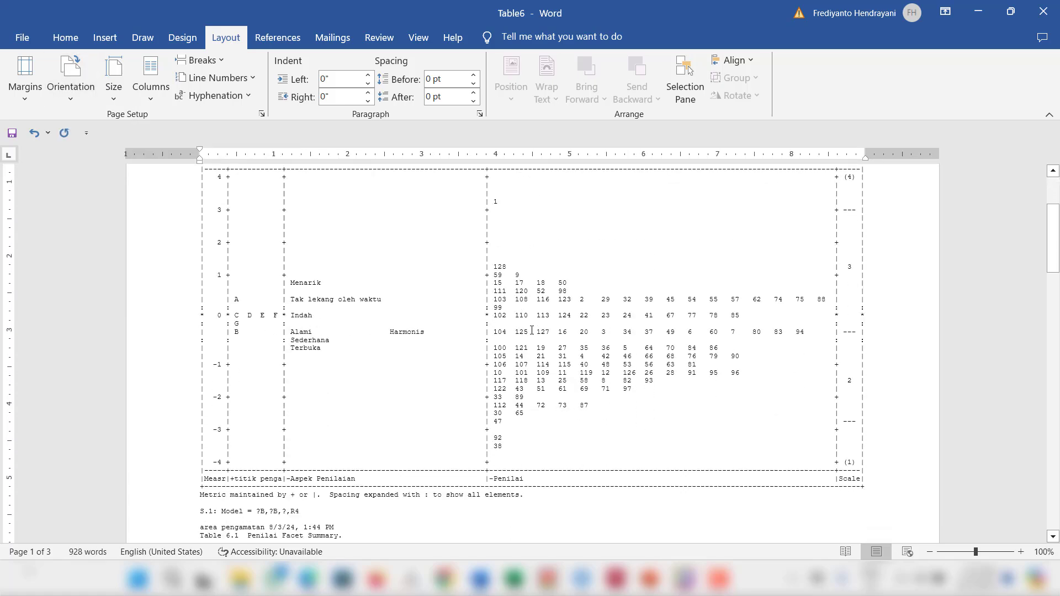
scroll(532, 330, "up", 3)
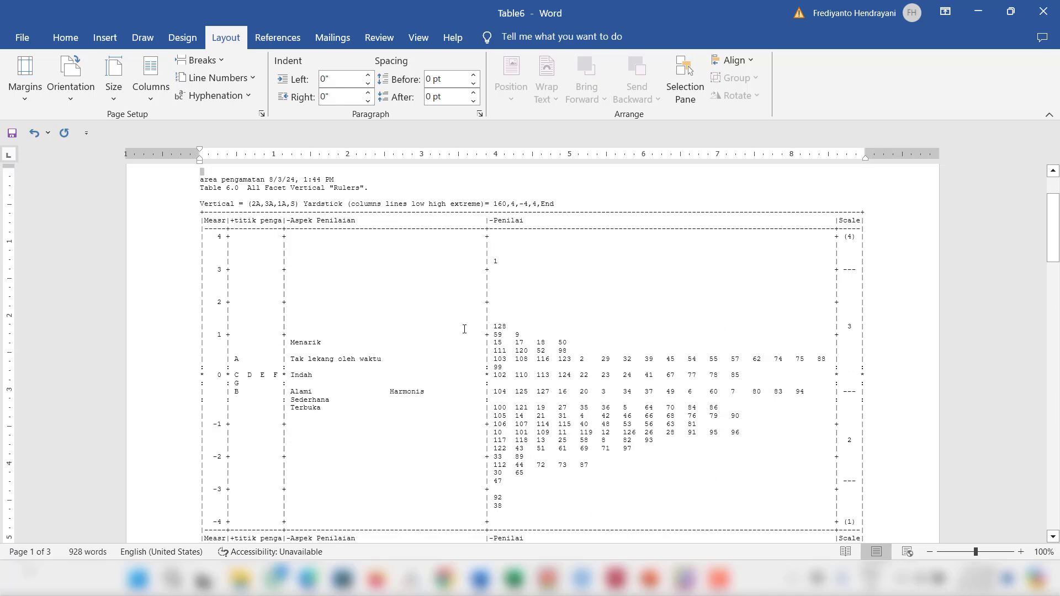
scroll(464, 329, "down", 1)
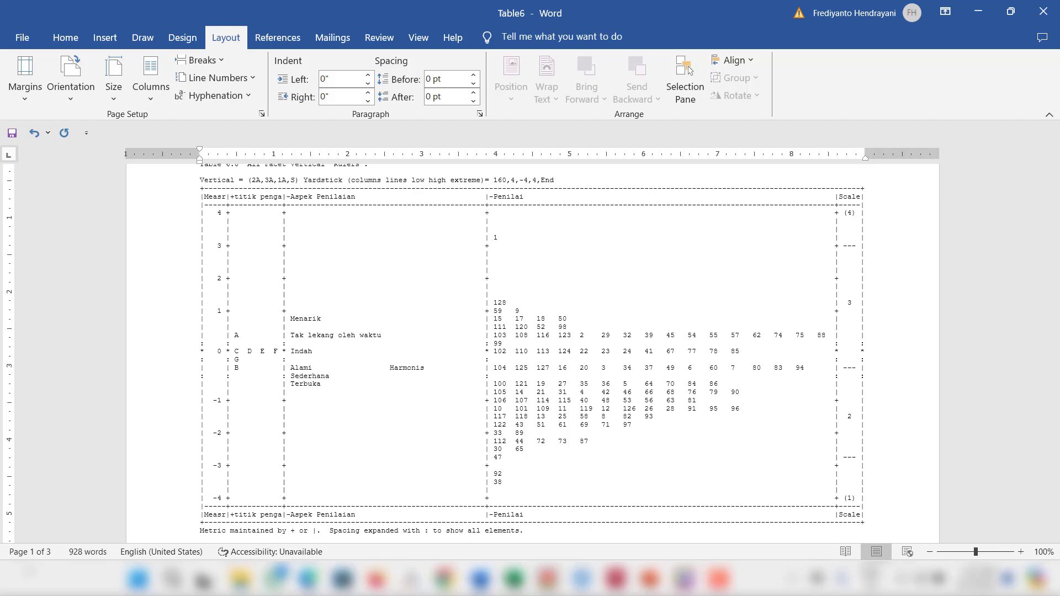
Step: Switch to Facets and export Table 4: Unexpected Observations to the permanent output file Table4 on the Desktop
left_click(685, 578)
left_click(187, 27)
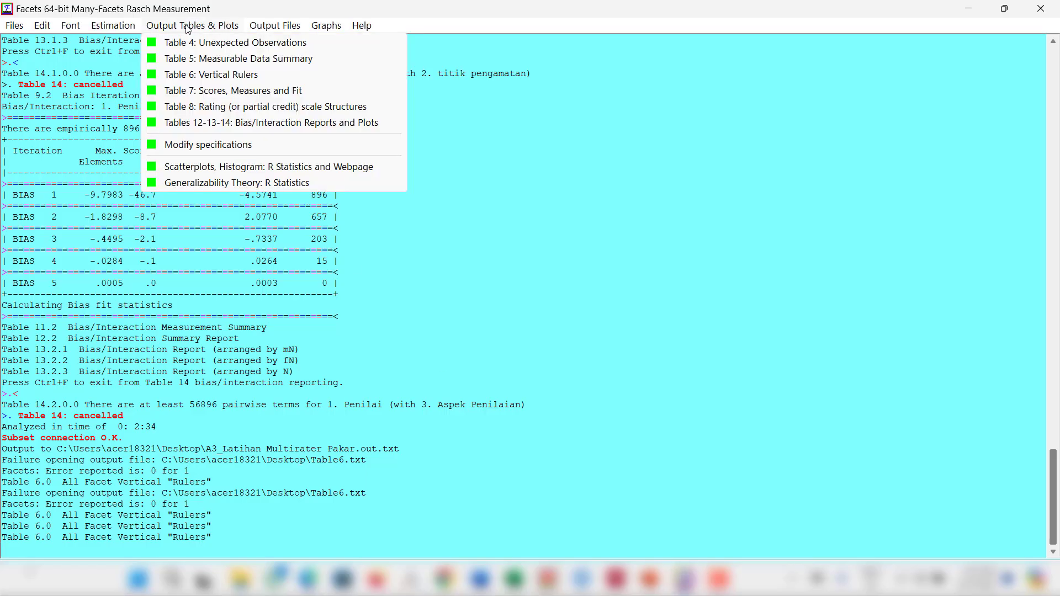
left_click(259, 44)
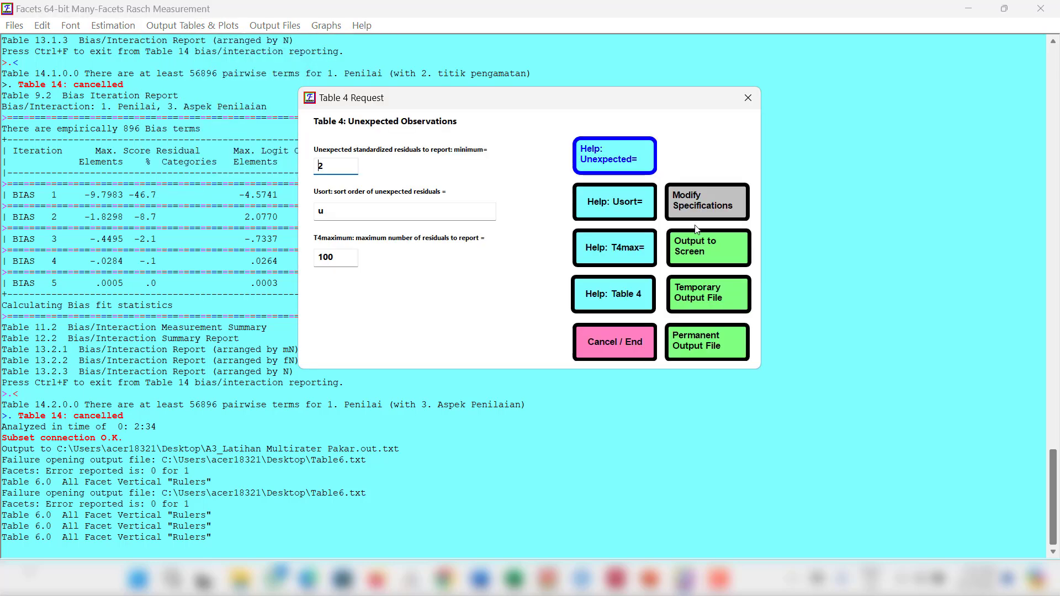
left_click(720, 347)
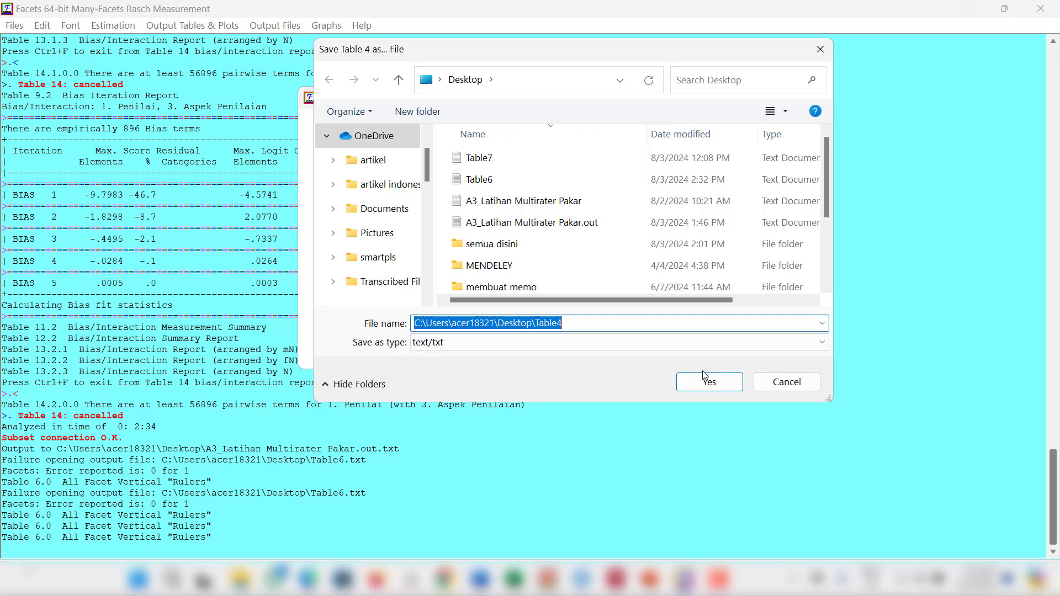
left_click(702, 378)
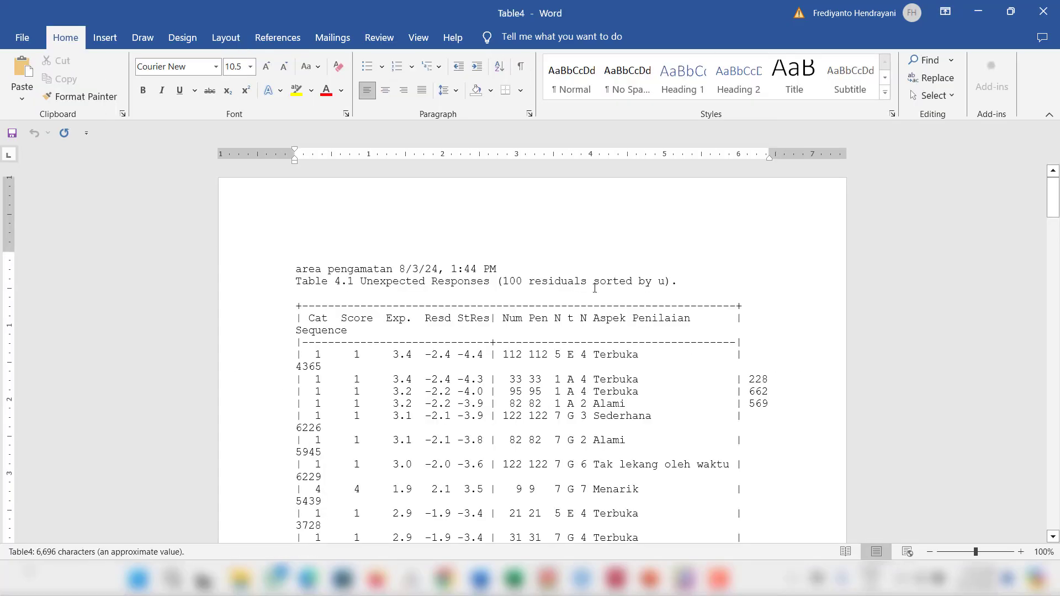
Step: Set the font size of the entire Table4 document to 7 and look through the unexpected responses table
key("ctrl+a")
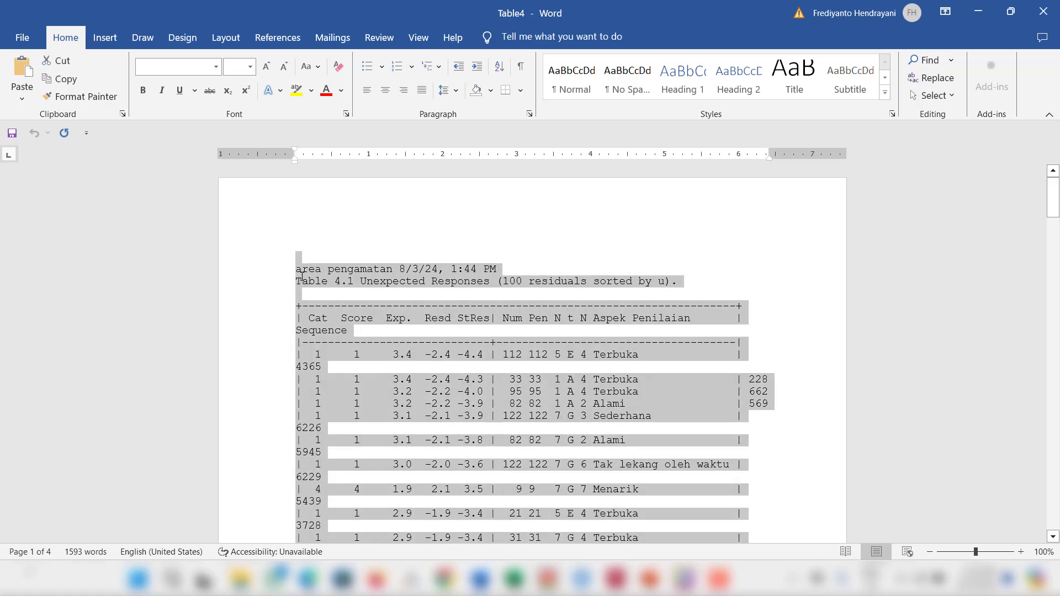
left_click(240, 67)
type("7")
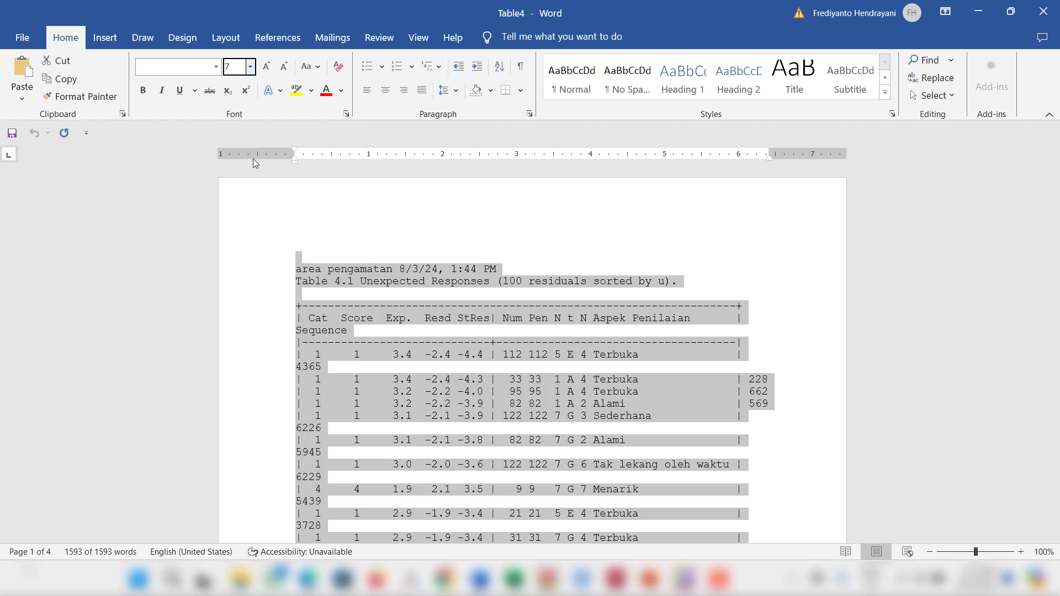
key("Return")
left_click(563, 386)
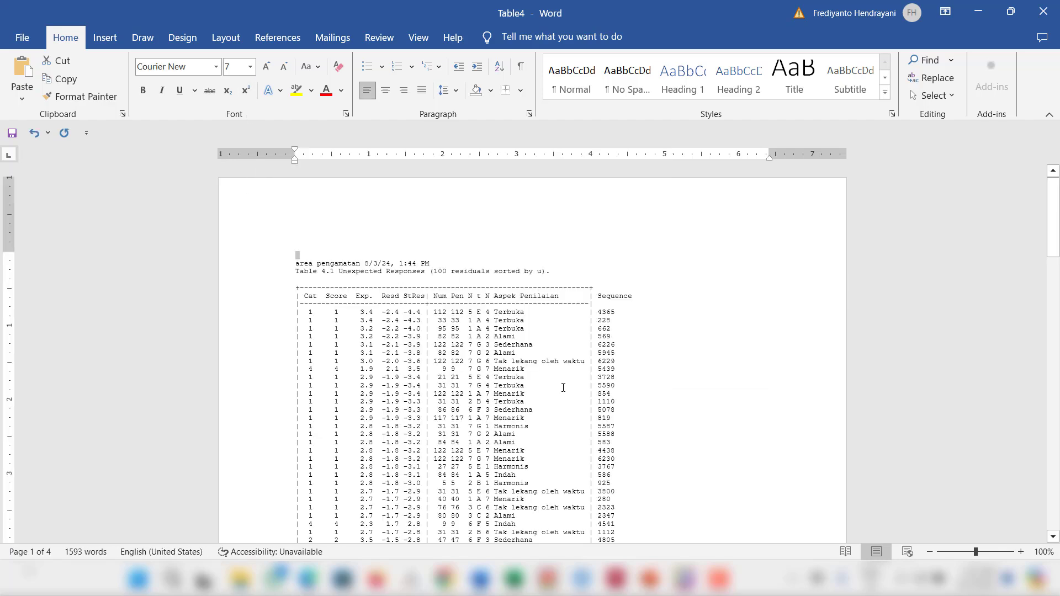
scroll(566, 397, "down", 2)
scroll(566, 397, "down", 12)
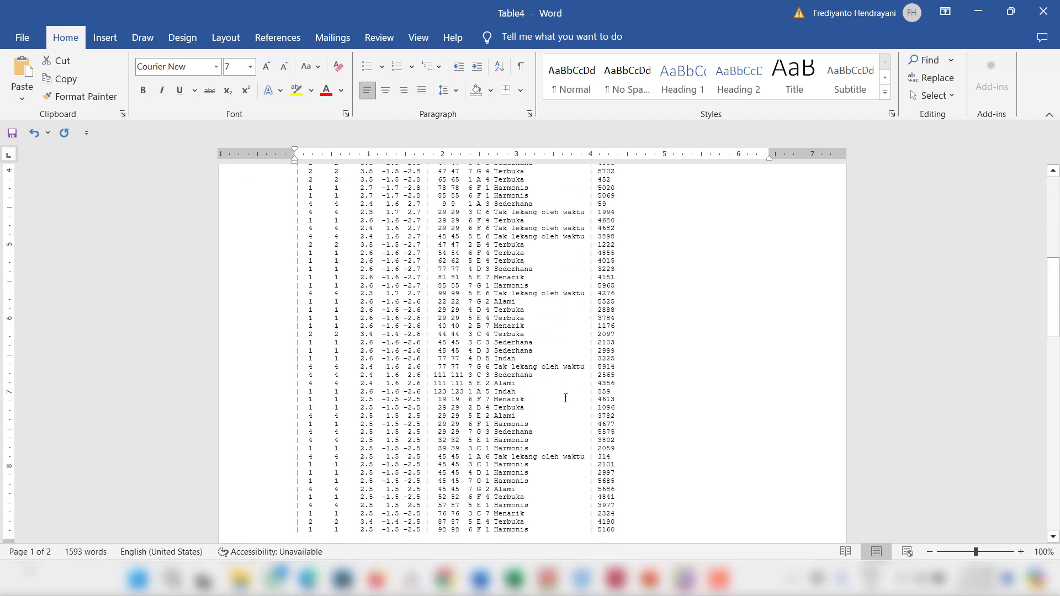
scroll(566, 397, "up", 19)
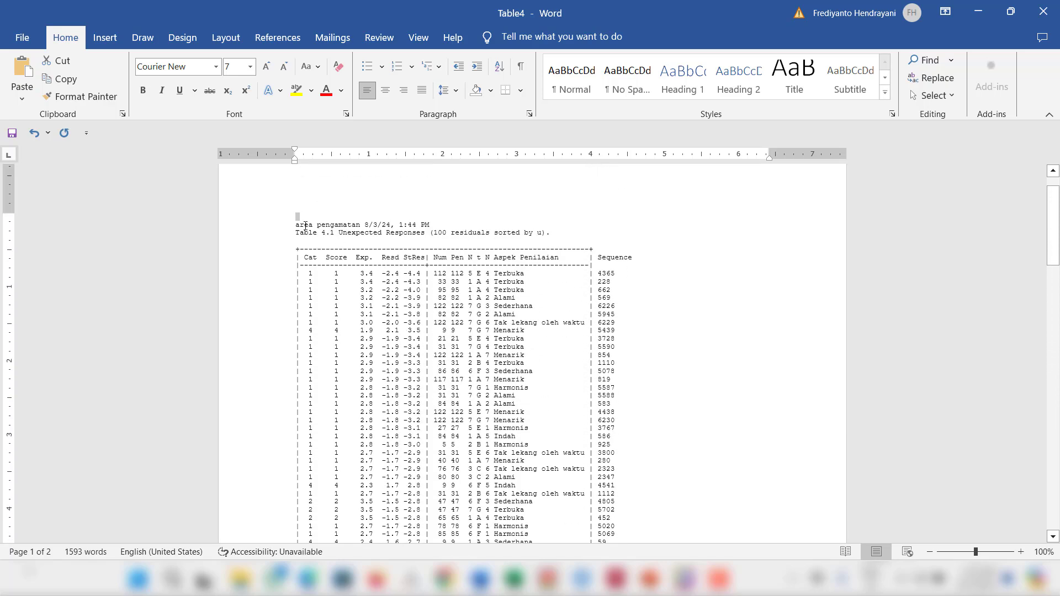
Step: Select all of the Table4 text and set its font size to 8, checking the table layout
left_click(302, 222)
key("ctrl+a")
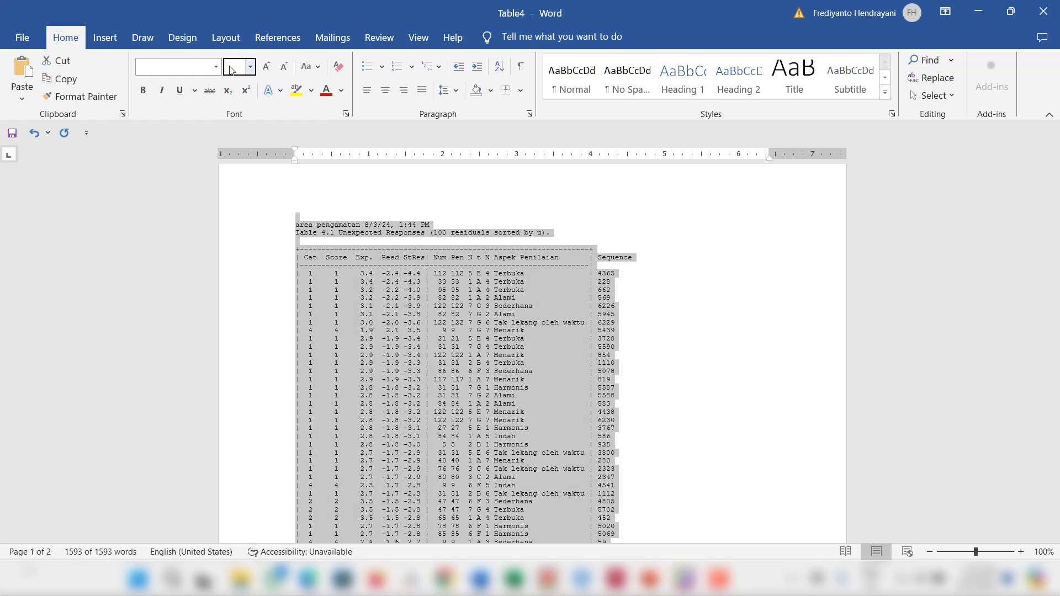
left_click(232, 70)
type("8")
key("Return")
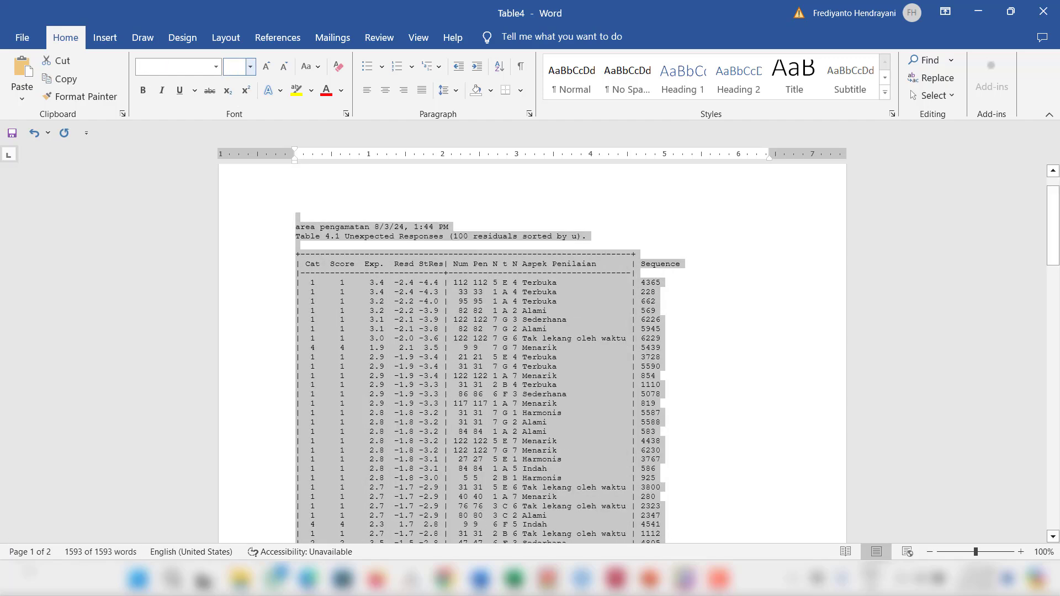
scroll(439, 294, "down", 10)
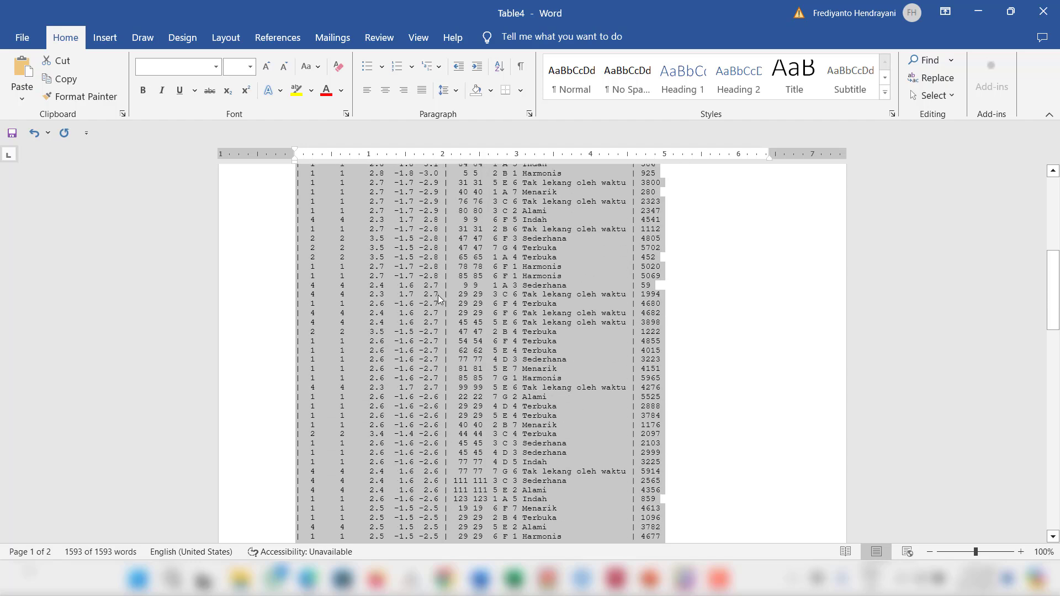
scroll(439, 295, "up", 7)
scroll(438, 295, "up", 1)
Step: Set the font size of the selected Table4 text to 9, deselect it and check the table layout
left_click(237, 67)
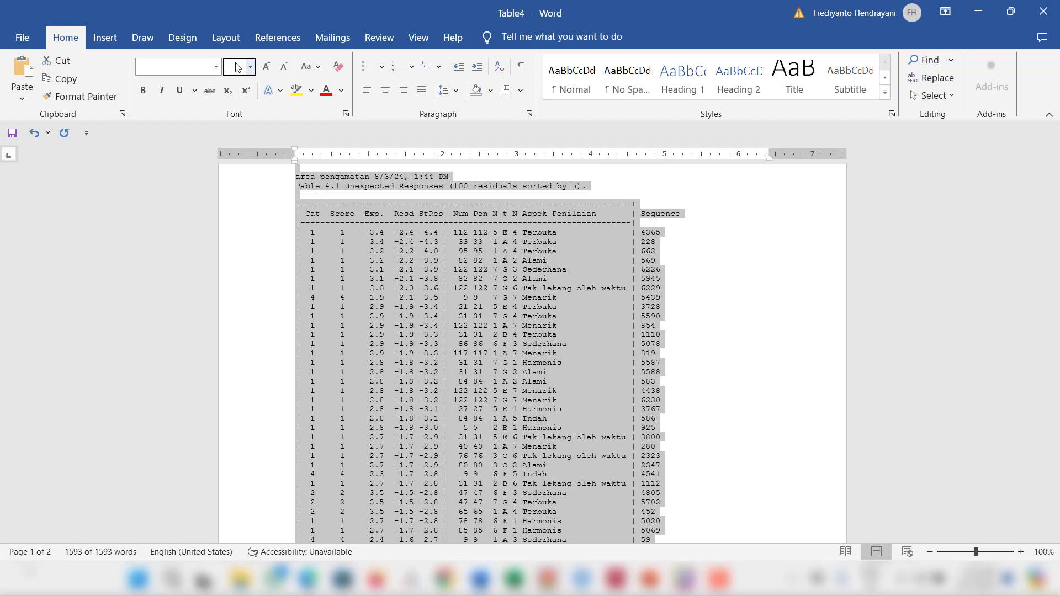
key("Return")
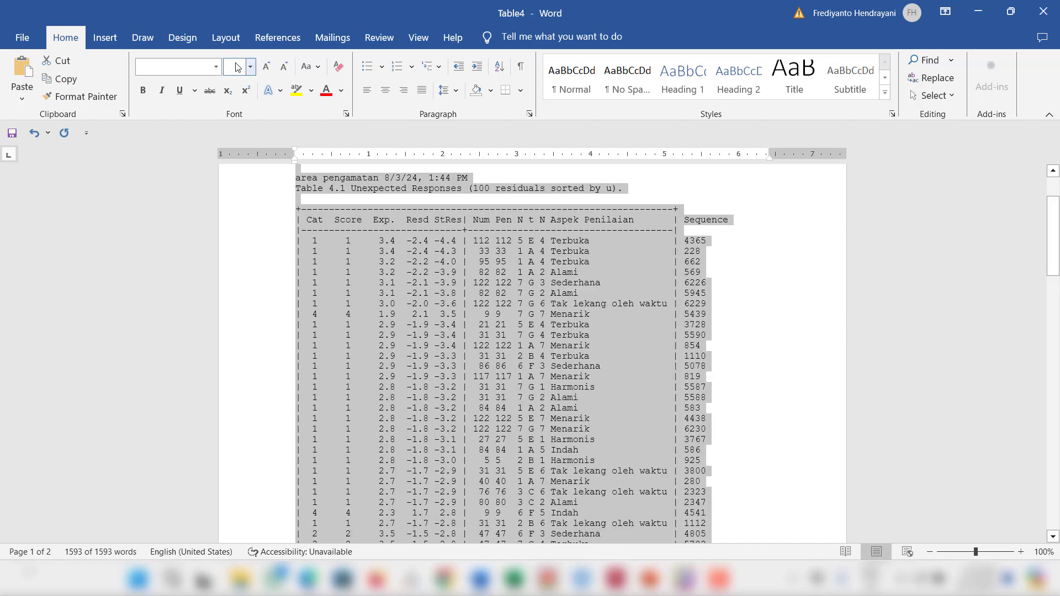
scroll(581, 317, "down", 15)
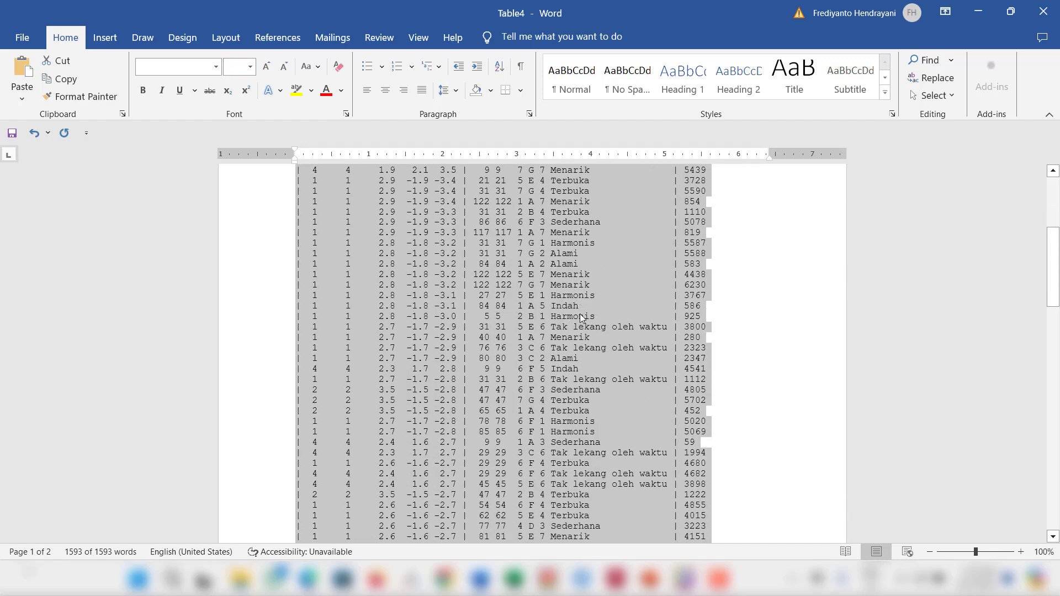
scroll(581, 317, "up", 15)
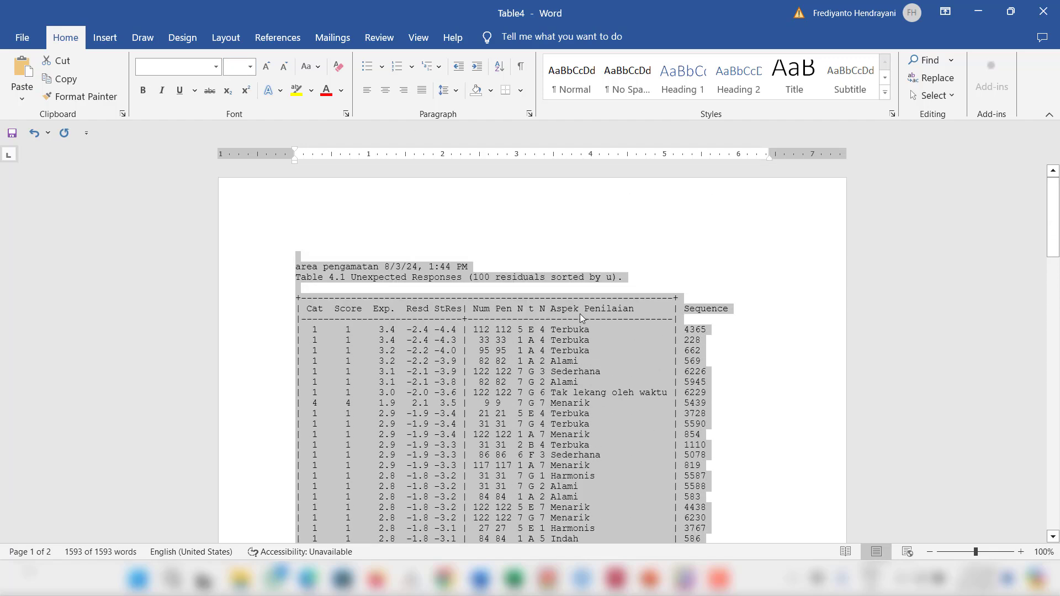
left_click(670, 202)
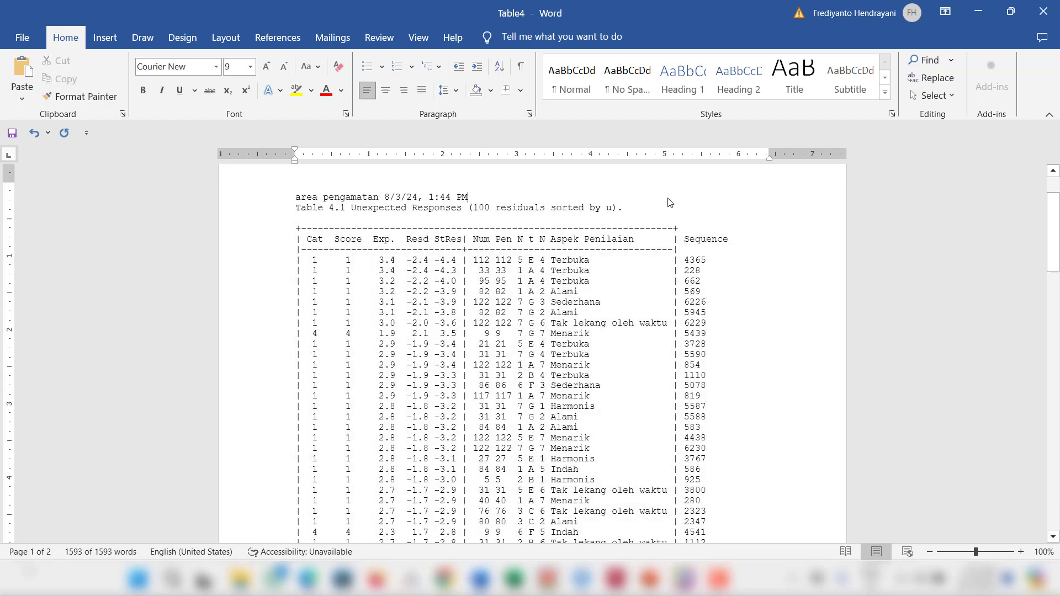
scroll(617, 320, "down", 3)
scroll(616, 320, "down", 2)
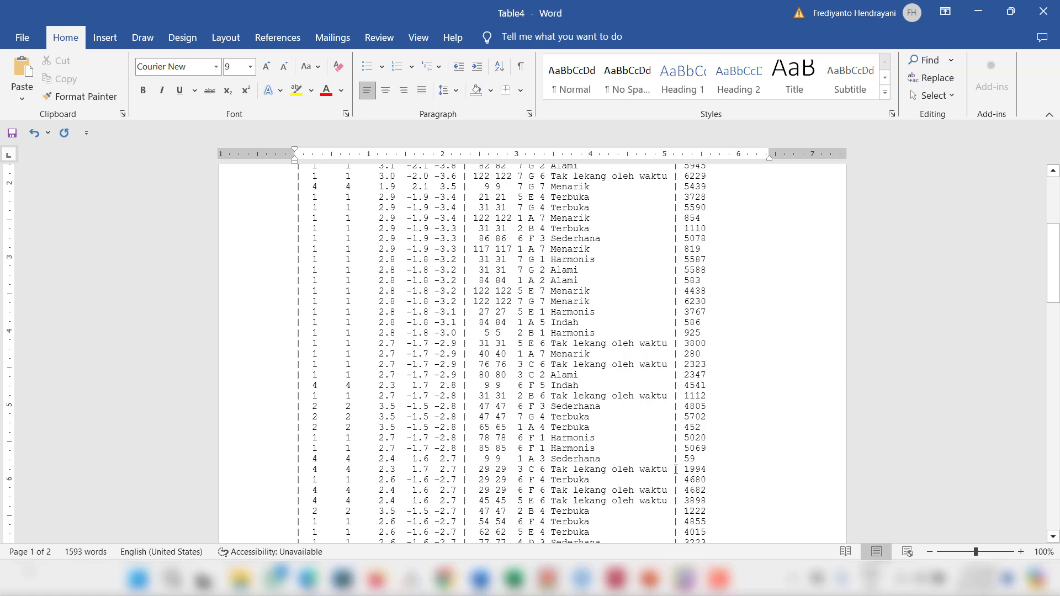
mouse_move(729, 570)
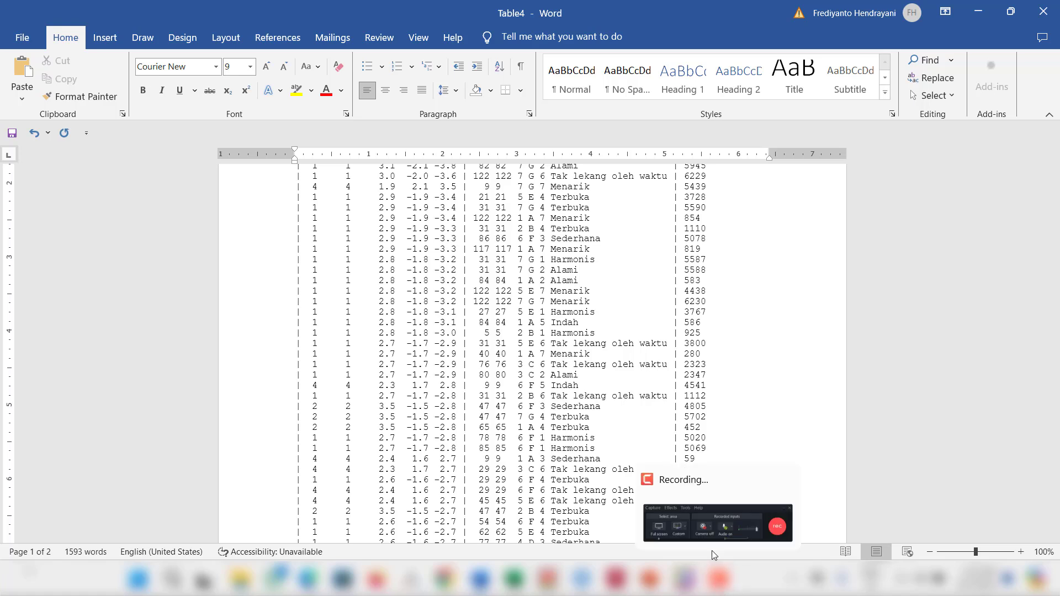
left_click(718, 523)
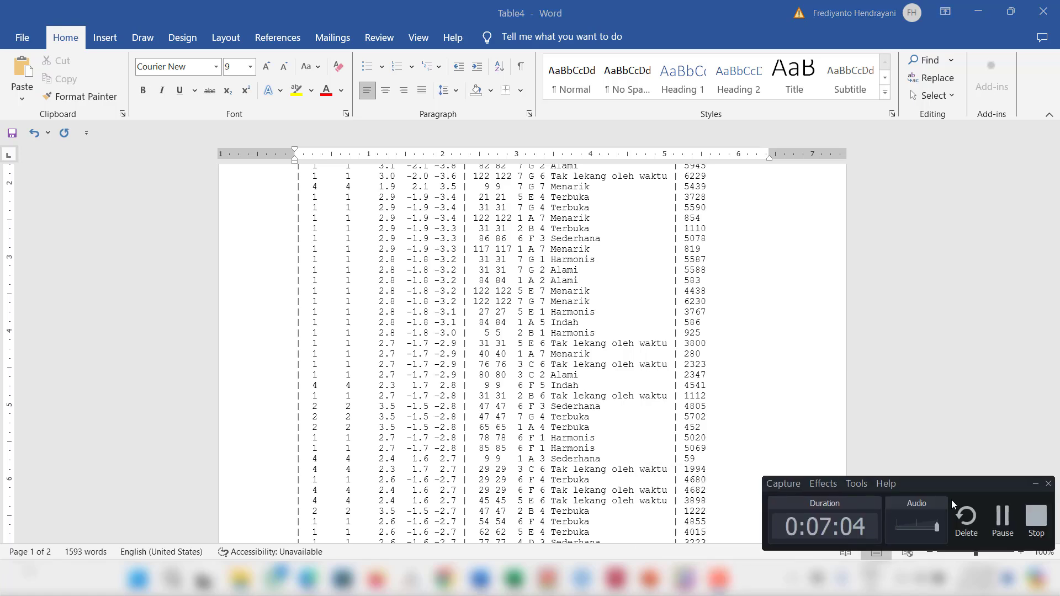